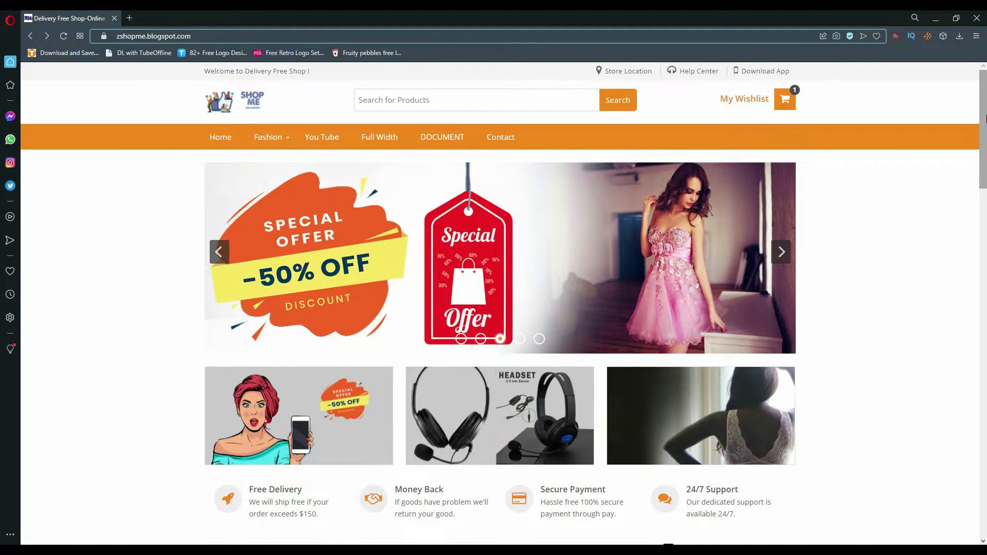
pyautogui.moveTo(985, 117)
pyautogui.mouseDown()
pyautogui.moveTo(985, 476)
pyautogui.moveTo(963, 209)
pyautogui.mouseUp()
# Step: Cart the OLAIAN surfing legsuit on zshopme.blogspot.com, reach checkout, then close the store tab
pyautogui.click(252, 283)
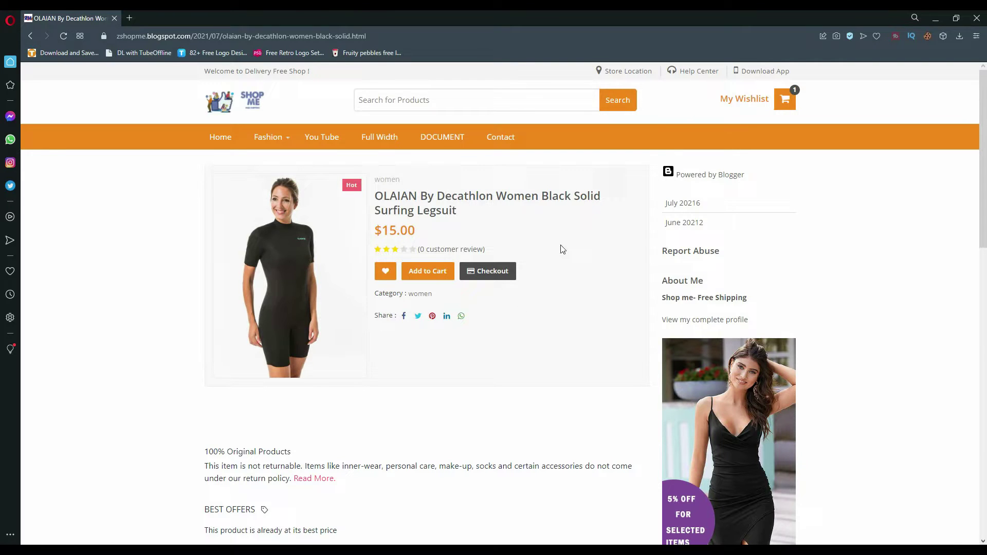
pyautogui.moveTo(984, 168)
pyautogui.mouseDown()
pyautogui.moveTo(984, 451)
pyautogui.moveTo(985, 250)
pyautogui.mouseUp()
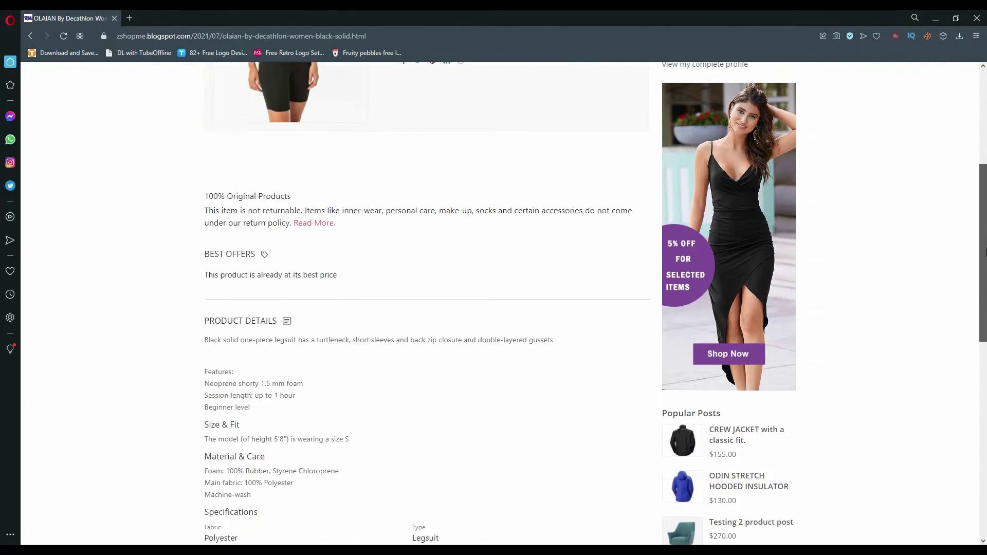
pyautogui.moveTo(985, 251); pyautogui.dragTo(985, 154)
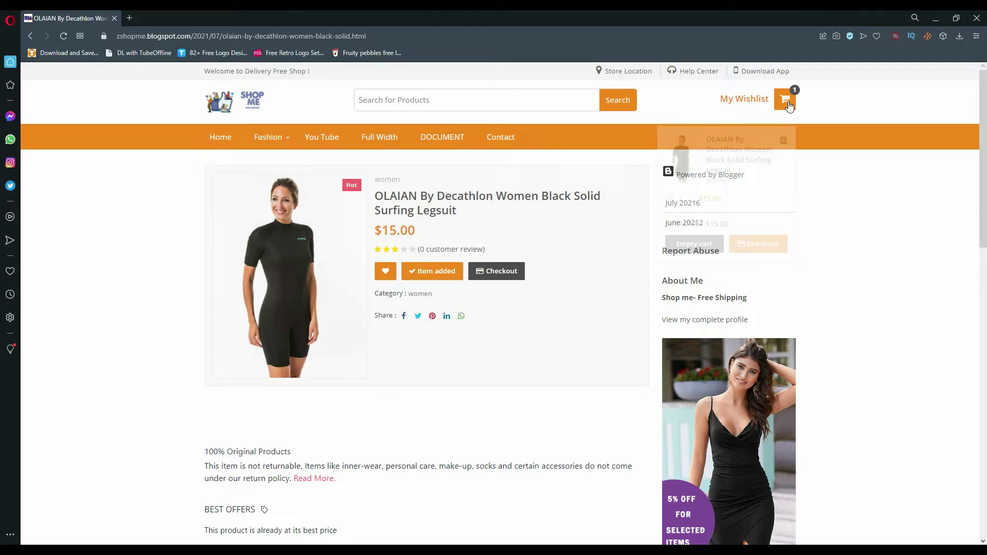
pyautogui.click(752, 232)
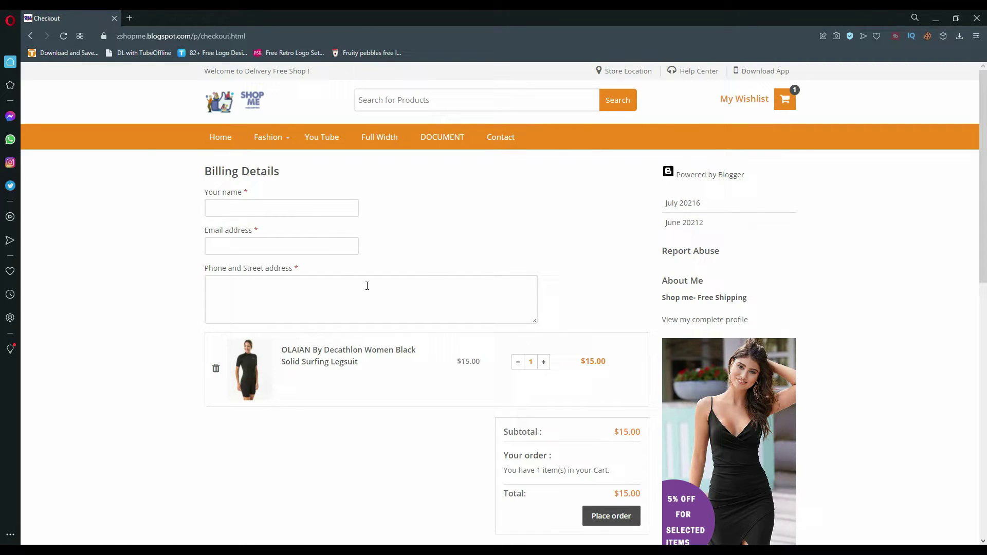
pyautogui.hotkey('ctrl', 'w')
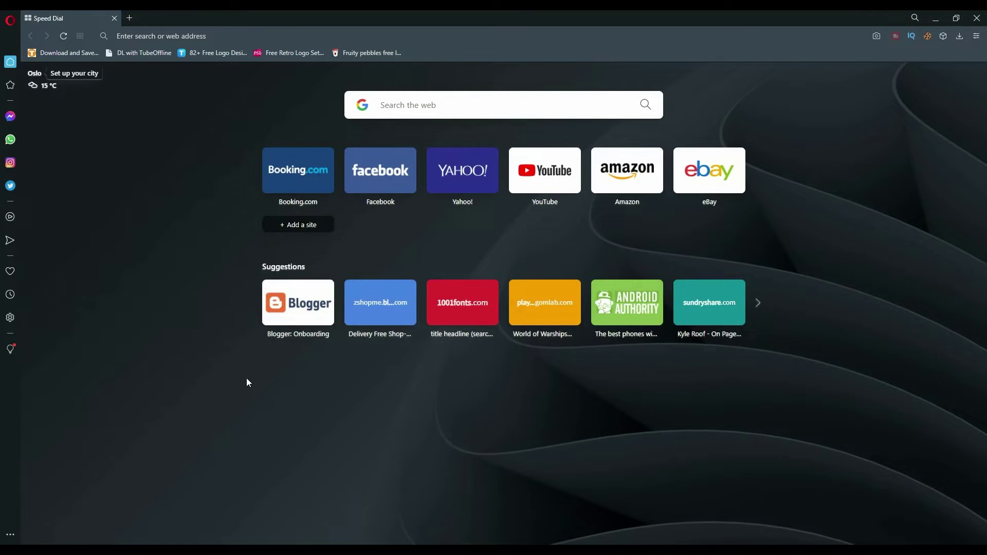
# Step: Search the web for 'blogger' and land on Blogger's new-blog naming prompt
pyautogui.click(270, 35)
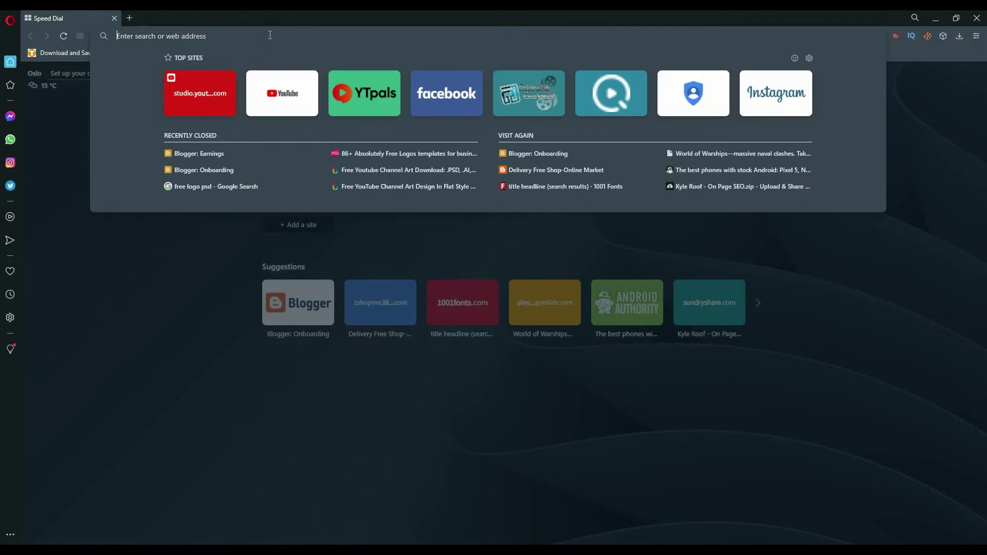
pyautogui.write('blogger')
pyautogui.press('Return')
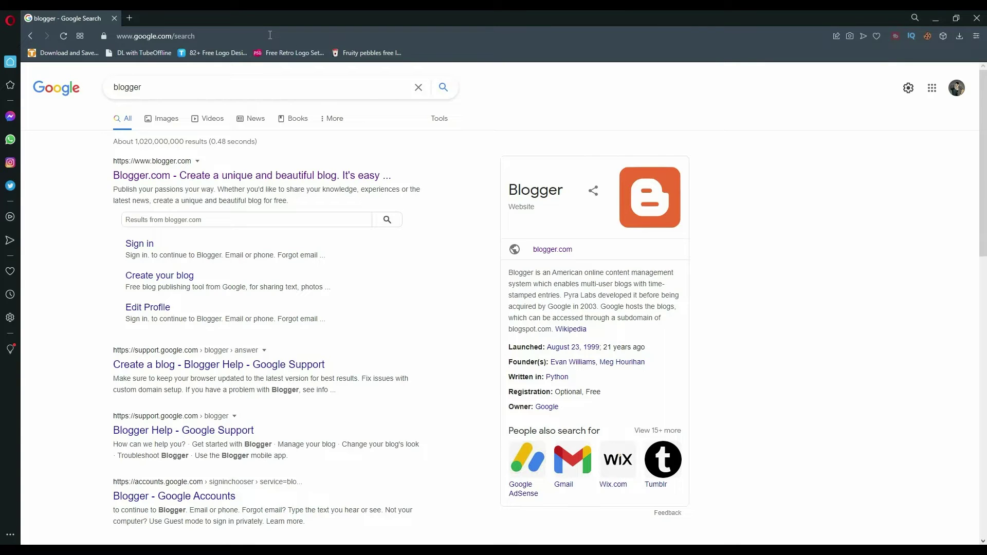
pyautogui.click(189, 168)
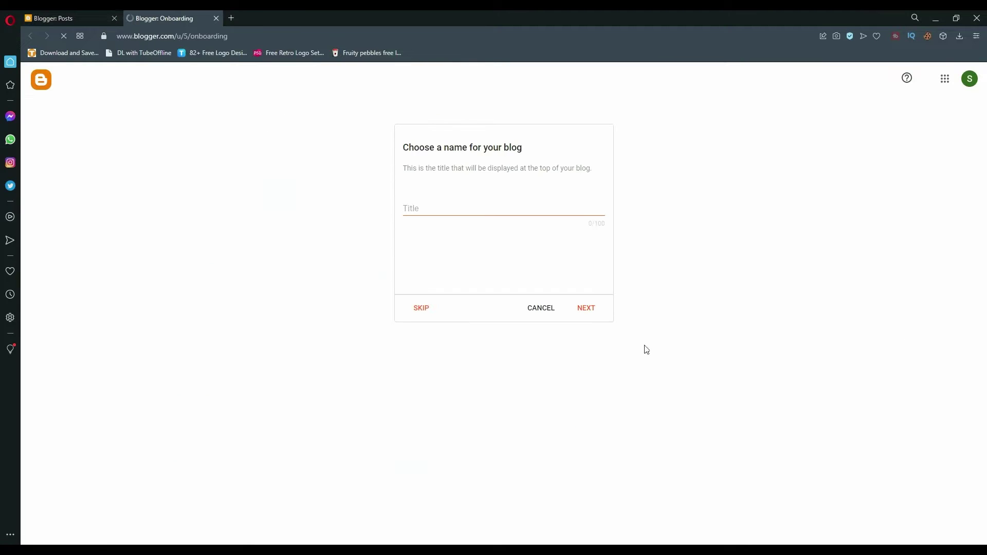
# Step: Title the new blog 'Freeship shop' and give it the address zhopme.blogspot.com
pyautogui.click(435, 214)
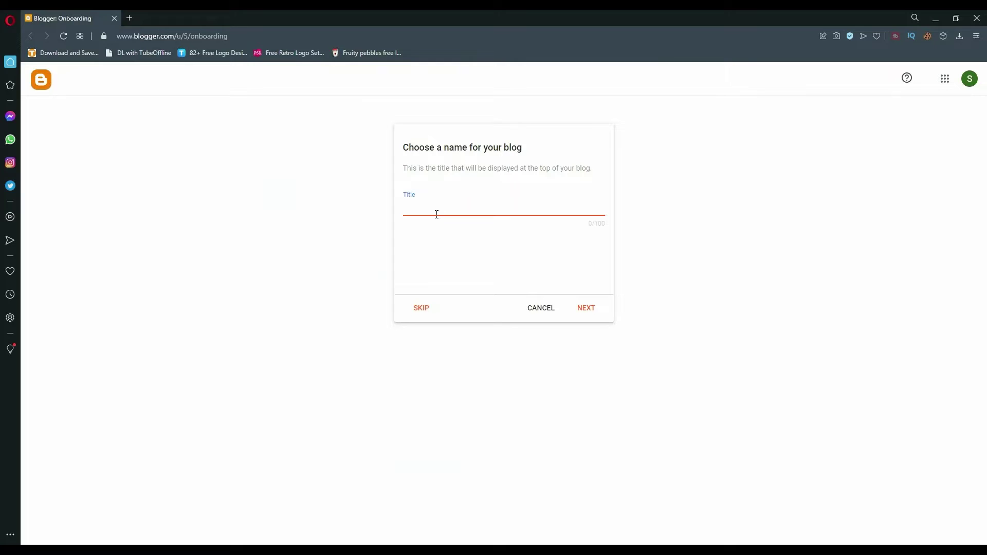
pyautogui.write('Freeship shop')
pyautogui.click(595, 309)
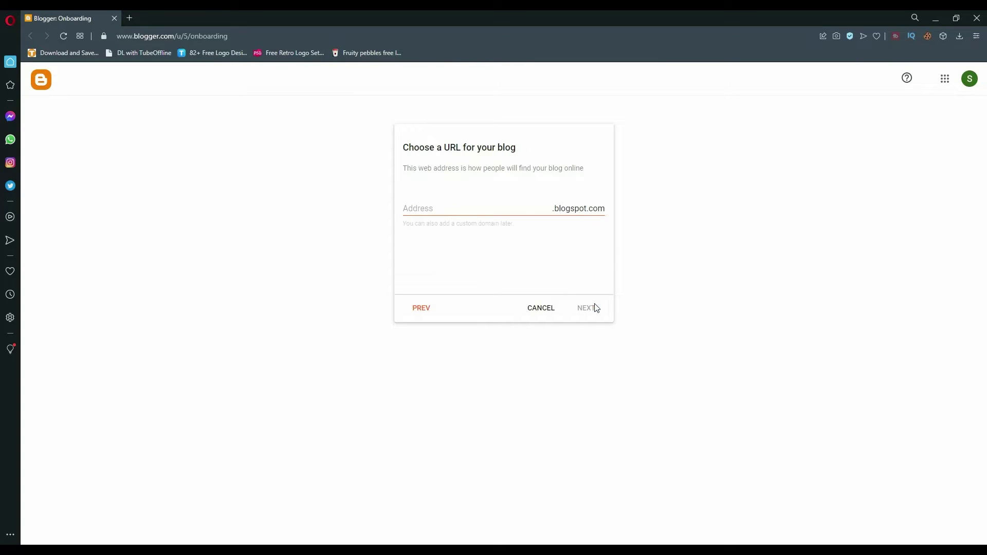
pyautogui.click(421, 206)
pyautogui.write('pme')
pyautogui.click(591, 311)
# Step: Set the display name 'Shop ME' and finish creating the blog
pyautogui.click(448, 208)
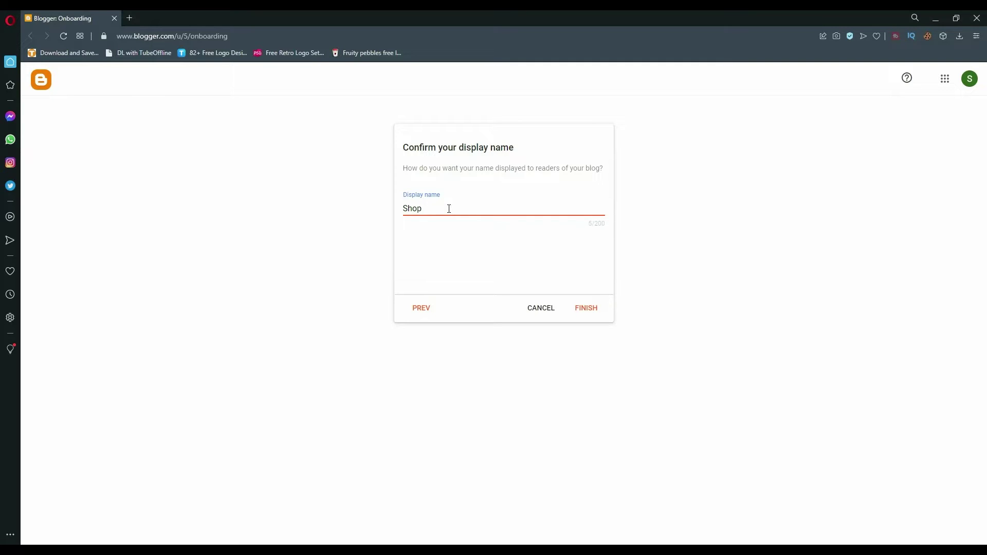
pyautogui.click(588, 309)
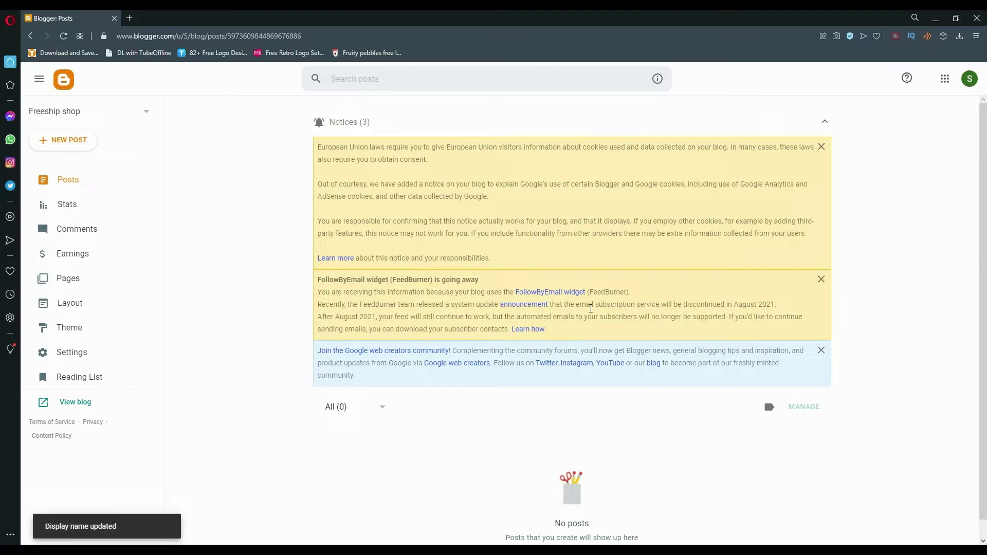
# Step: Dismiss the cookies, FollowByEmail and web creators notices on the dashboard
pyautogui.click(820, 148)
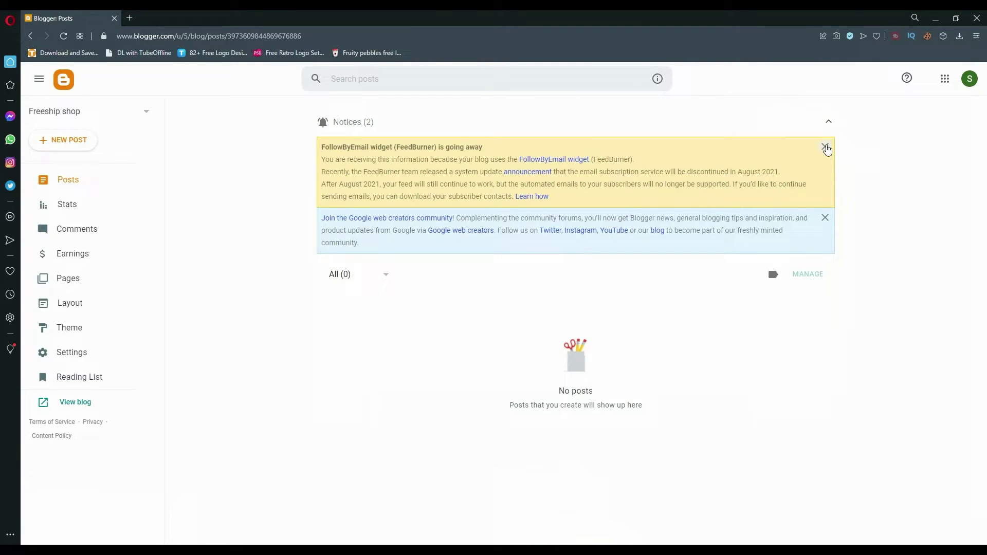
pyautogui.click(825, 147)
pyautogui.click(825, 147)
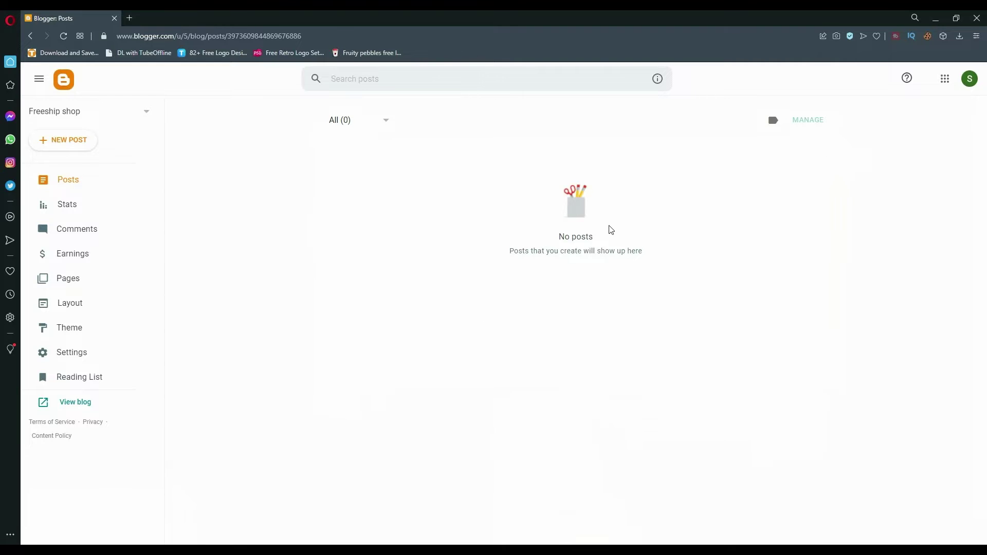
# Step: View the empty Freeship shop blog live and return to the Blogger dashboard
pyautogui.click(83, 402)
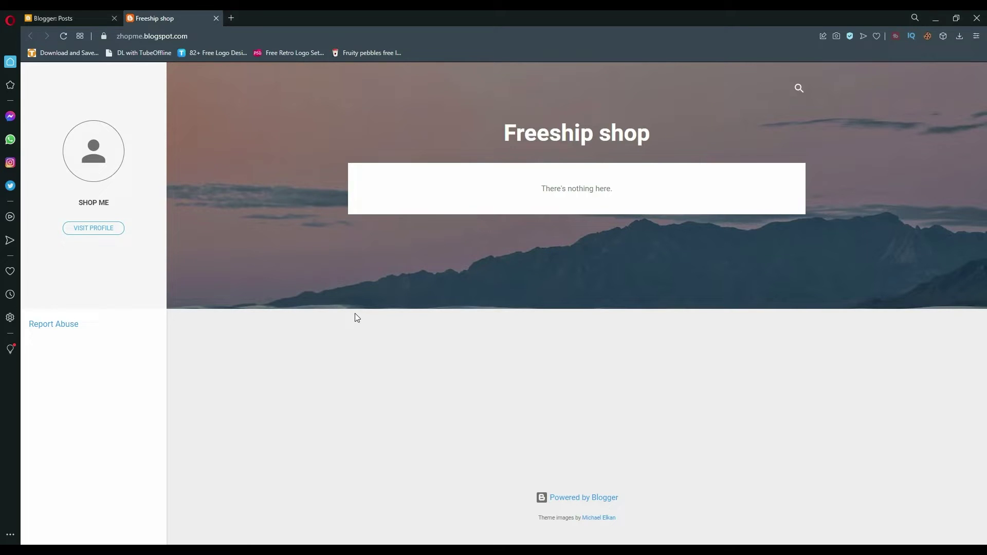
pyautogui.click(69, 18)
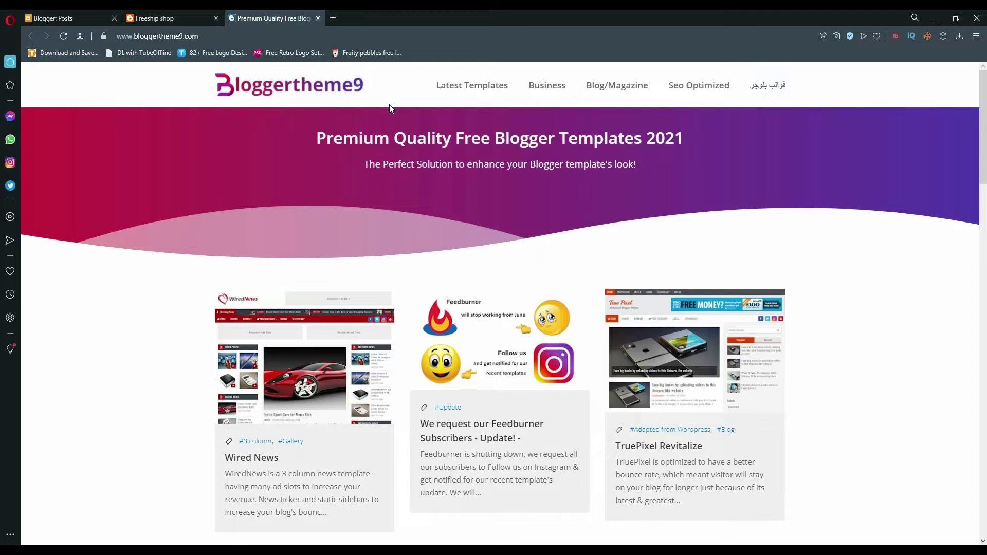
pyautogui.scroll(-4, 113, 213)
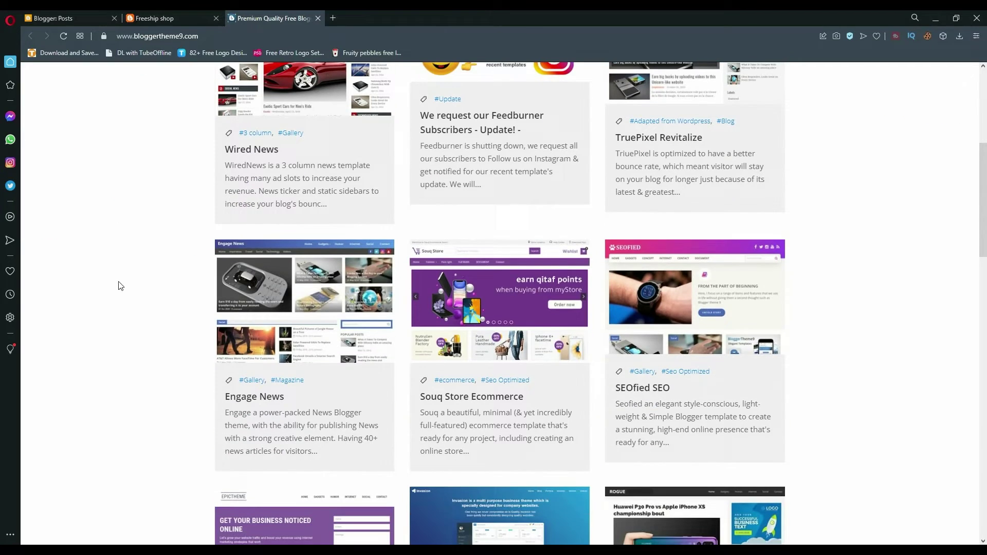
# Step: Download the free Souq Store Ecommerce template as SouqStore Template.zip and view the archive
pyautogui.click(510, 321)
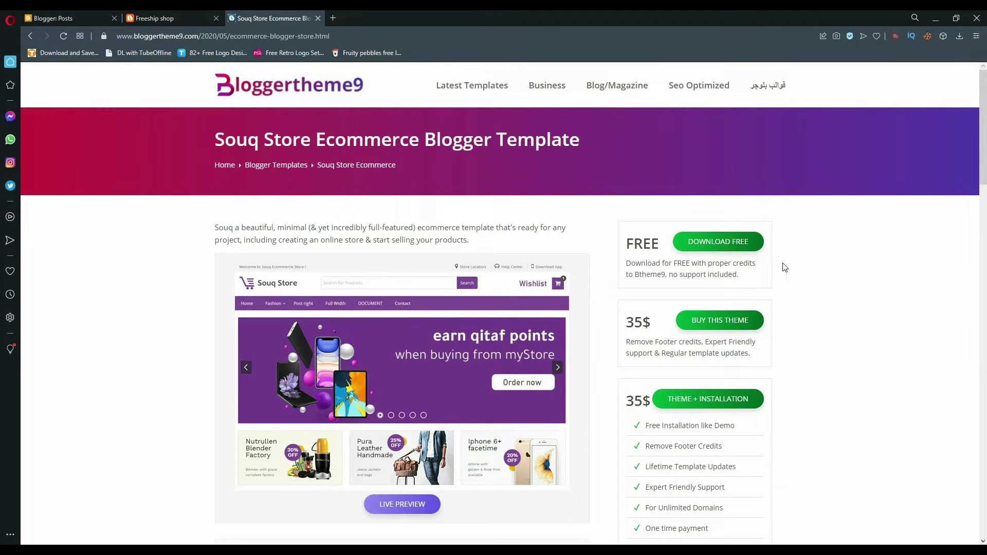
pyautogui.scroll(-2, 852, 280)
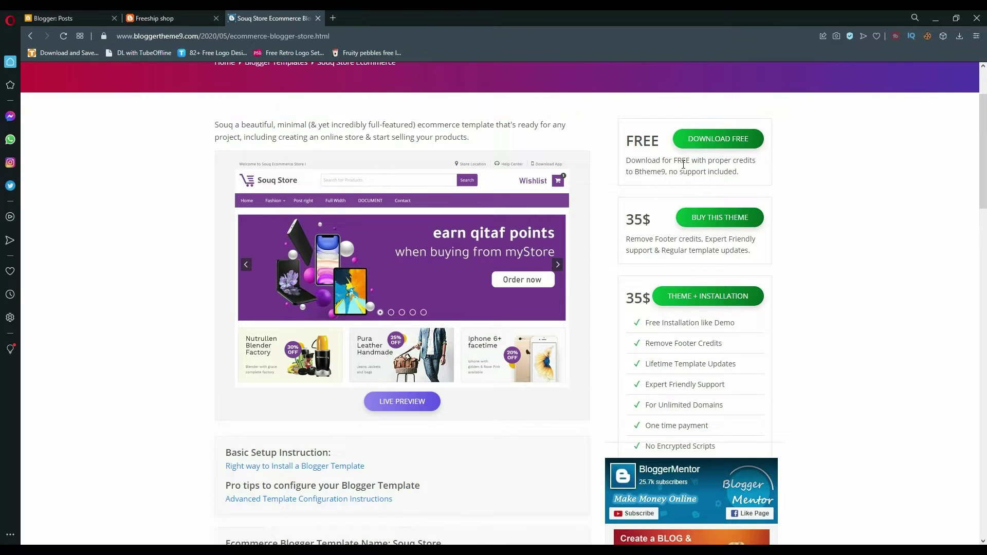
pyautogui.click(681, 221)
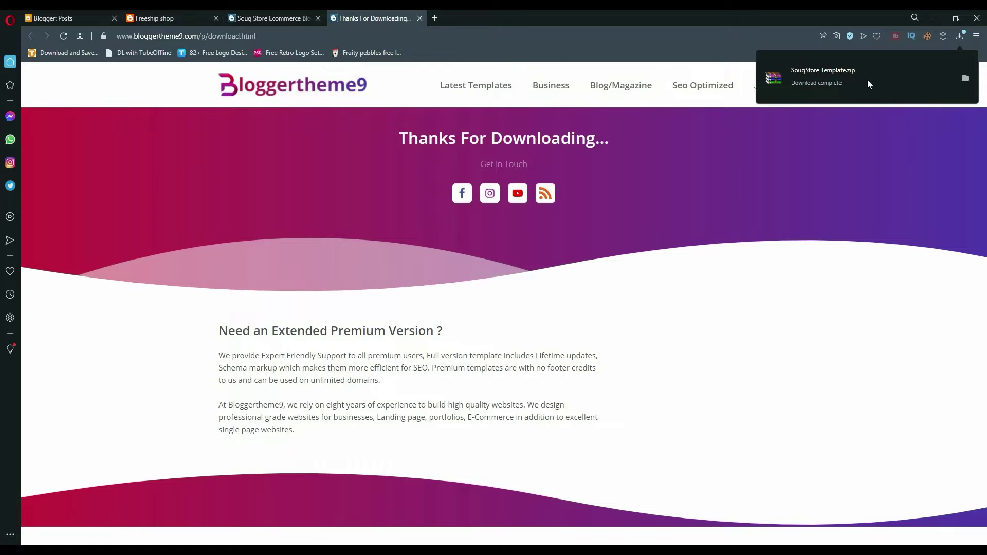
pyautogui.click(882, 72)
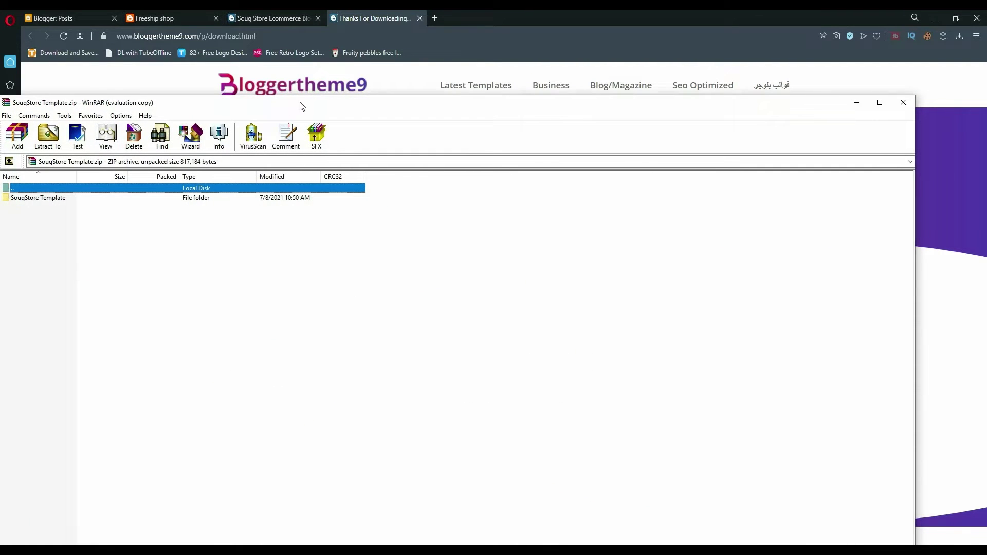
# Step: Extract the SouqStore Template folder from the archive to the Desktop
pyautogui.moveTo(301, 108); pyautogui.dragTo(535, 108)
pyautogui.click(286, 199)
pyautogui.click(281, 137)
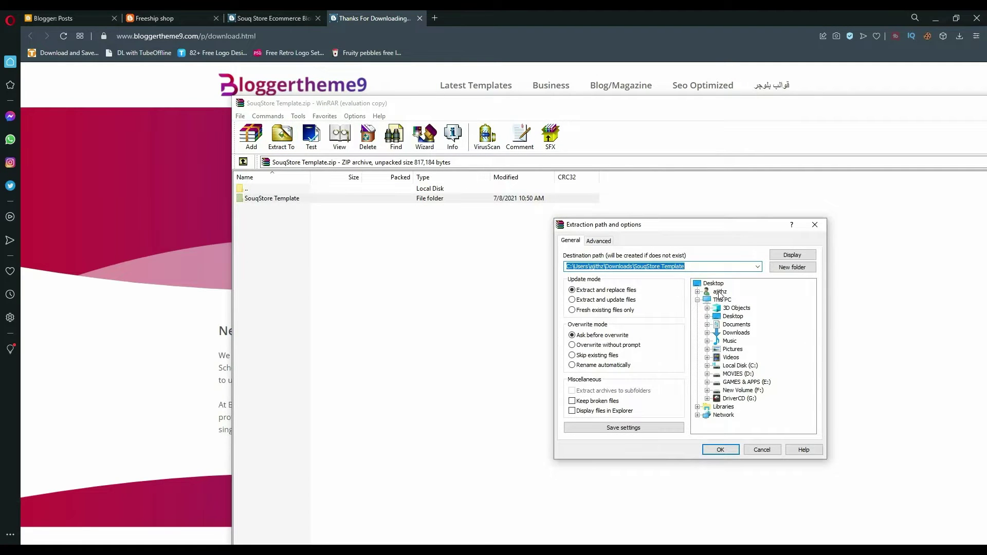
pyautogui.click(714, 283)
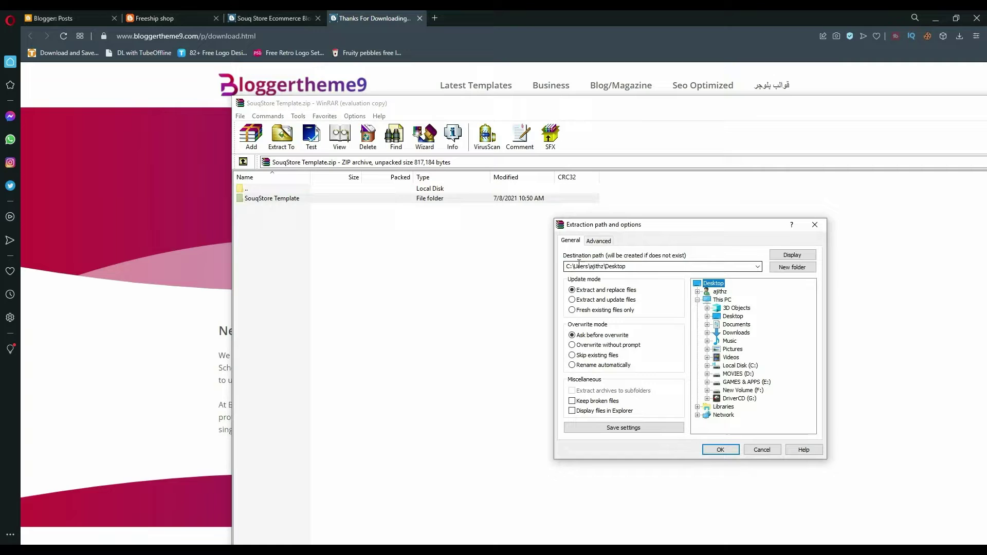
pyautogui.click(716, 451)
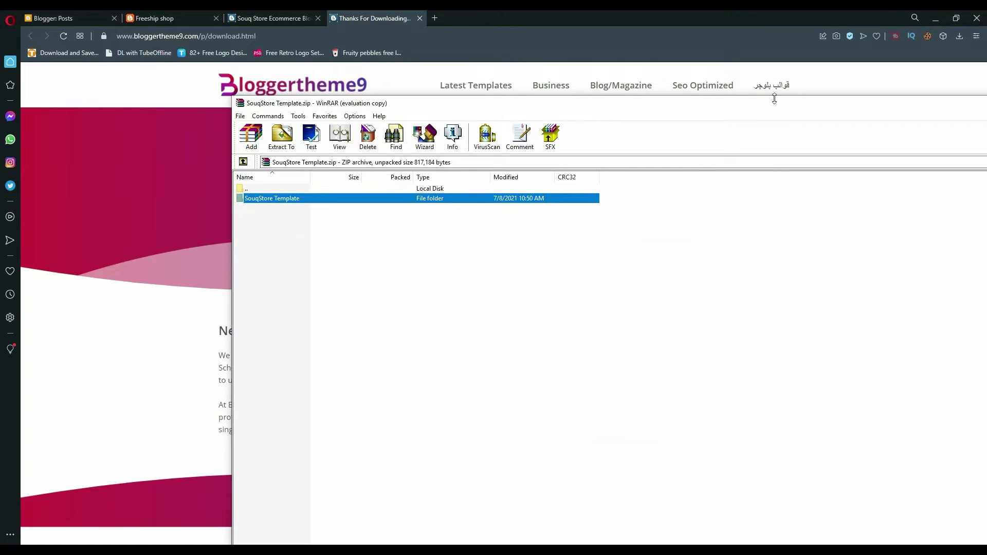
# Step: Move the WinRAR window aside and close it
pyautogui.moveTo(774, 99); pyautogui.dragTo(490, 89)
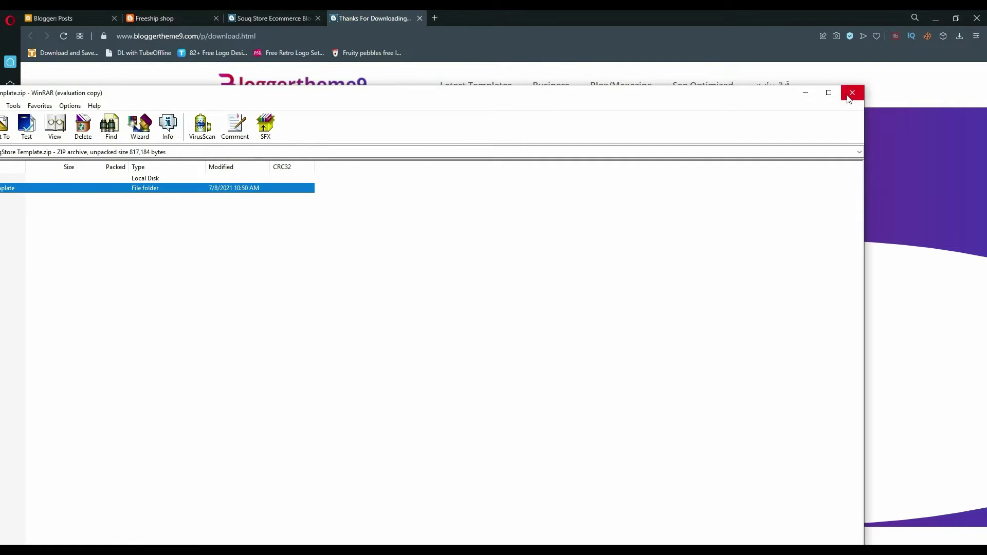
pyautogui.click(852, 93)
# Step: Reach the blog's Theme settings and choose to restore a theme from a file
pyautogui.click(162, 17)
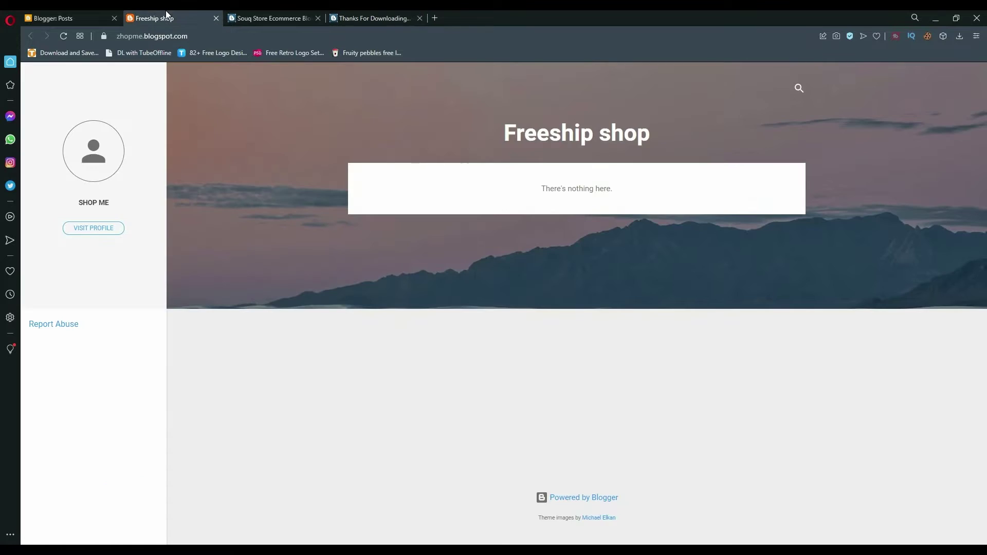
pyautogui.click(58, 14)
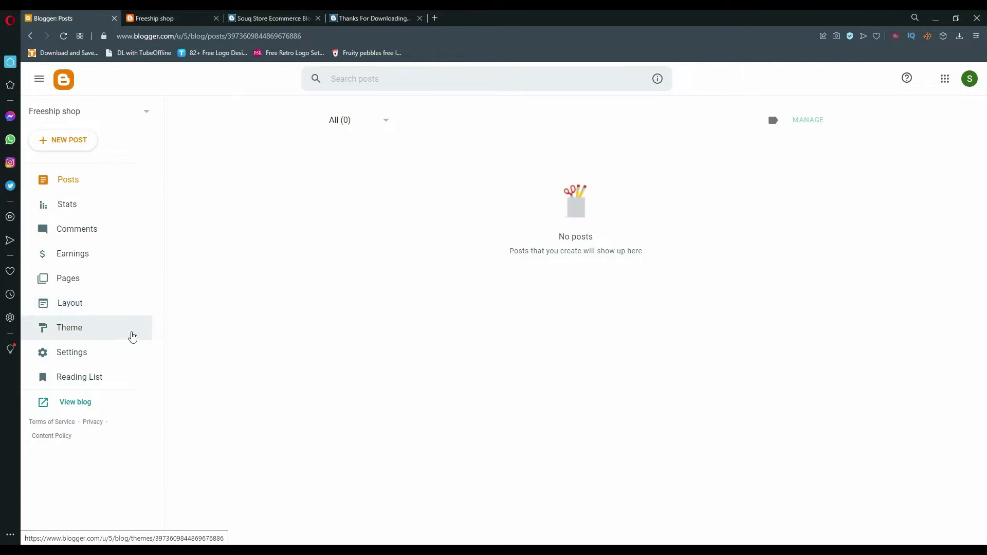
pyautogui.click(103, 333)
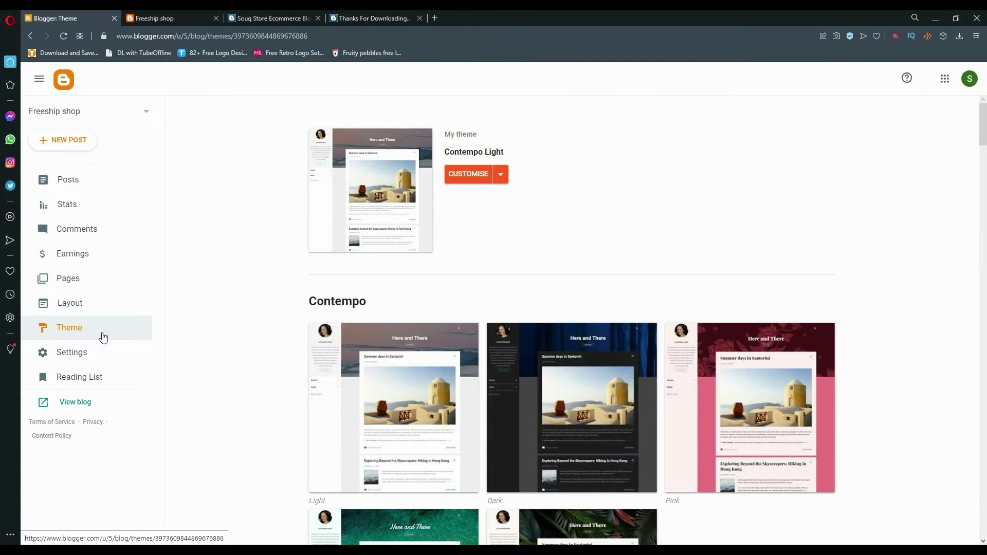
pyautogui.click(500, 182)
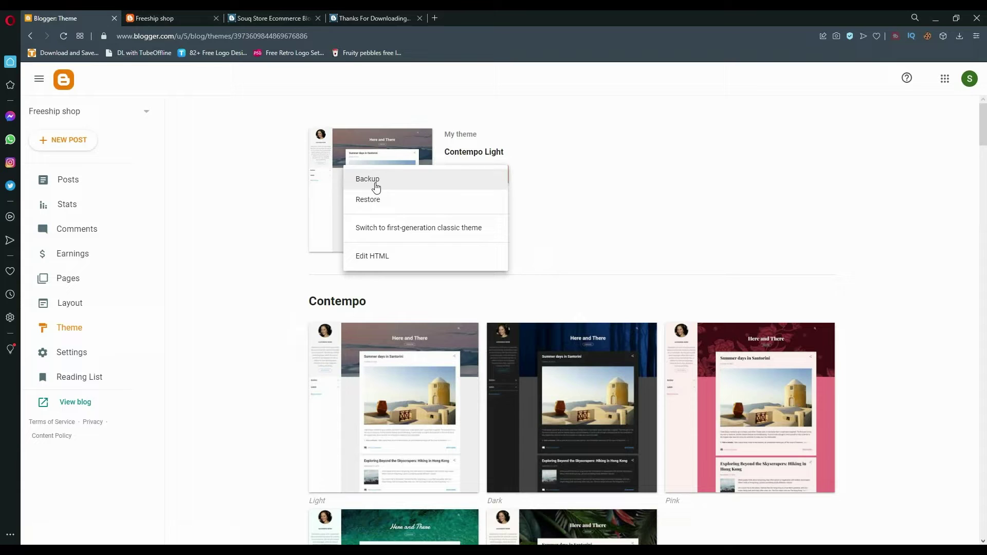
pyautogui.click(383, 203)
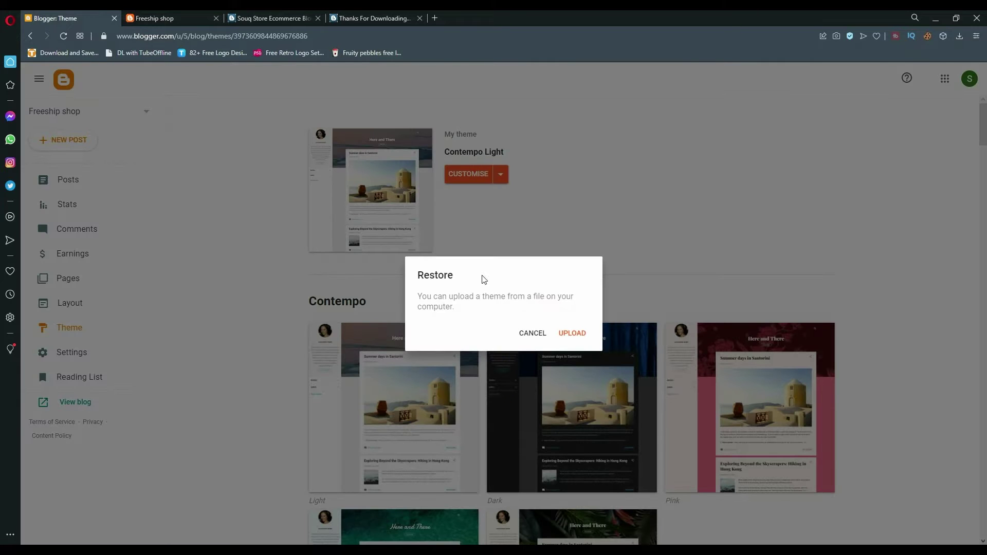
# Step: Upload SouqStore Template.xml from the Desktop folder as the blog's theme
pyautogui.click(578, 337)
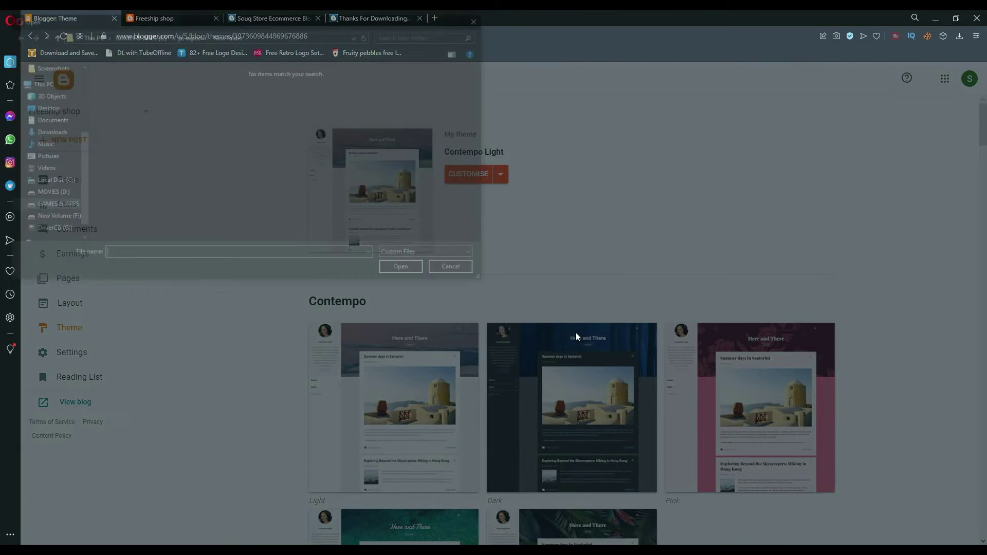
pyautogui.scroll(5, 79, 142)
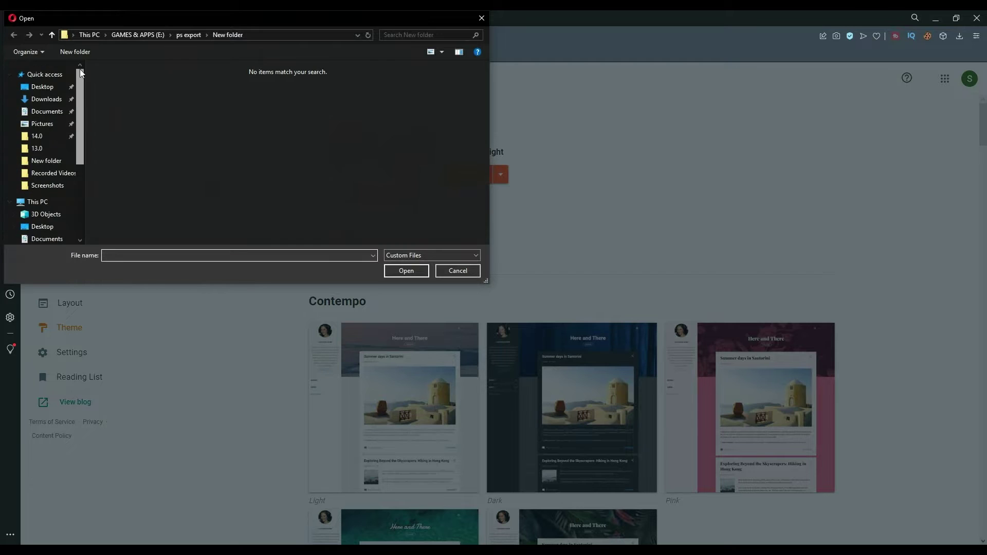
pyautogui.click(45, 87)
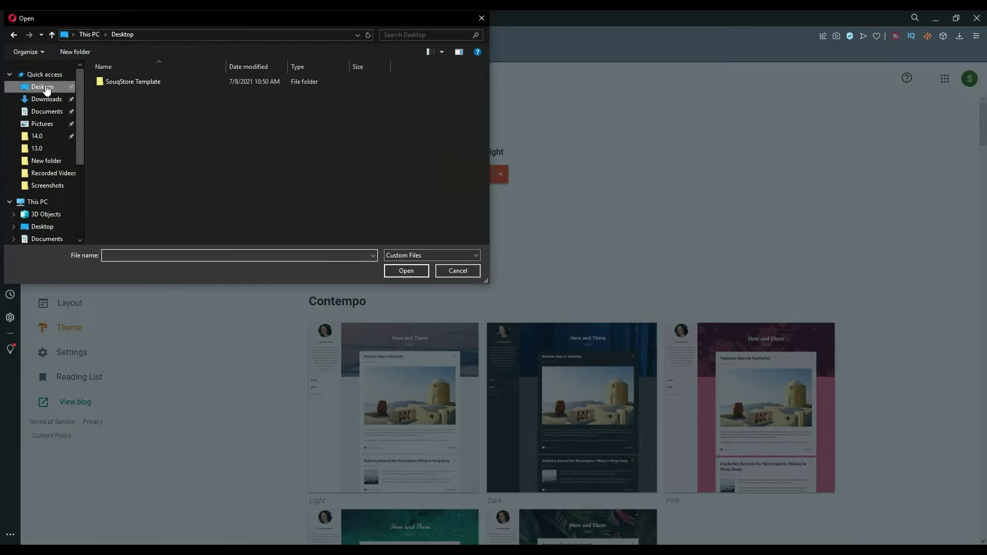
pyautogui.doubleClick(123, 80)
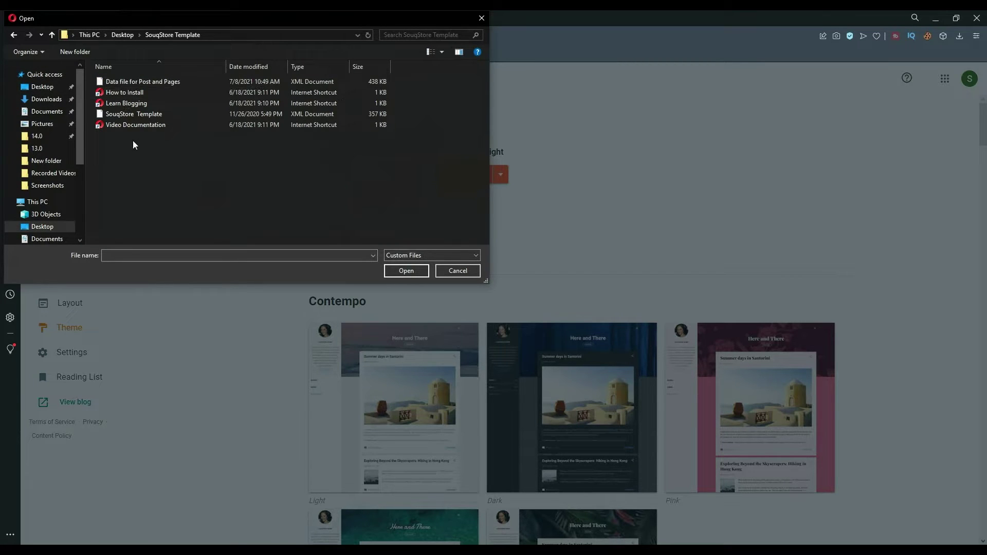
pyautogui.click(132, 115)
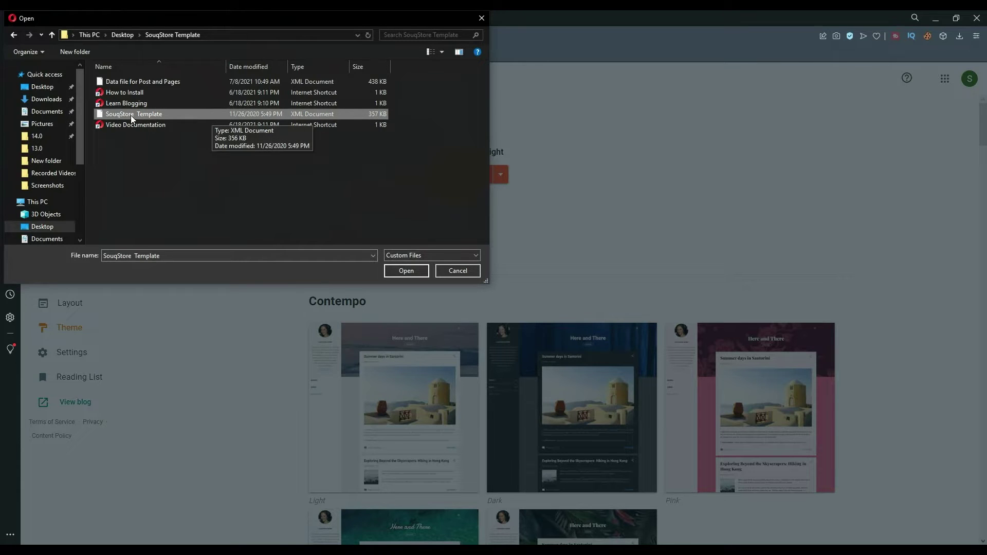
pyautogui.click(406, 270)
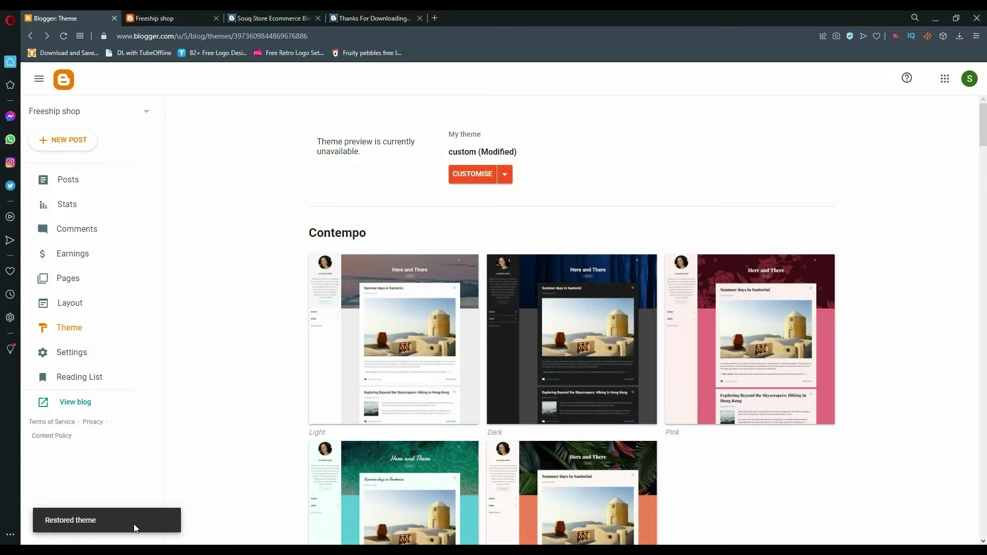
# Step: Reload the live Freeship shop blog and zoom through its new Souq Store design
pyautogui.click(167, 15)
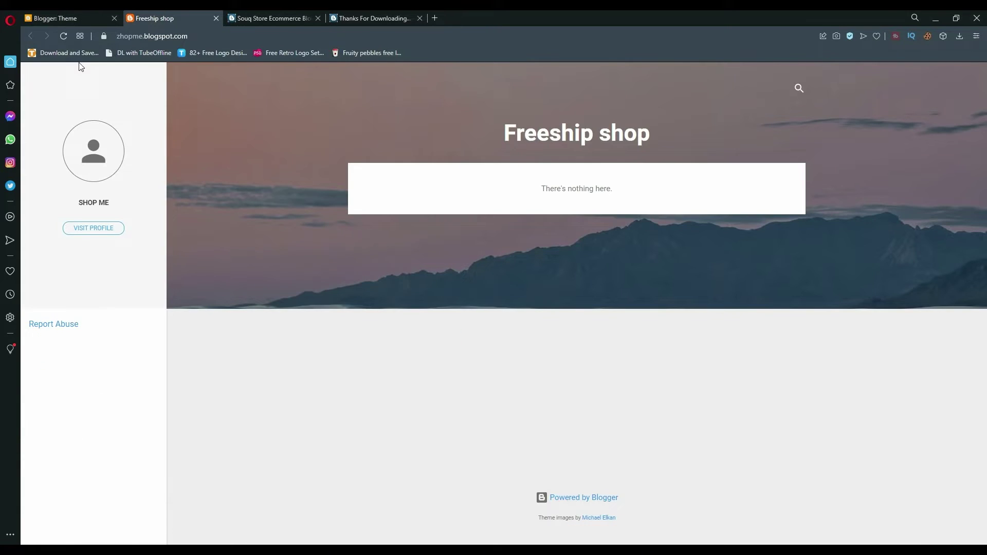
pyautogui.click(64, 37)
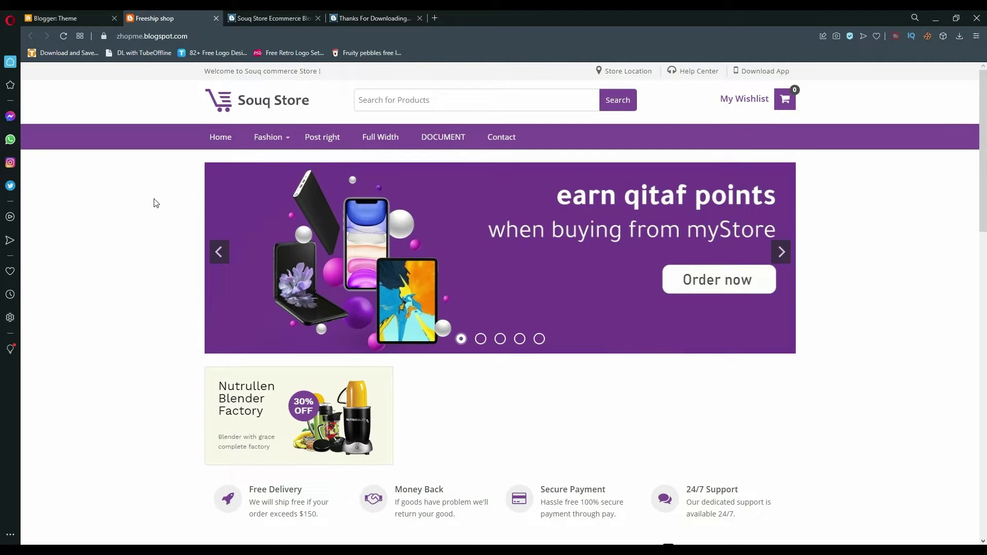
pyautogui.scroll(-5, 153, 223)
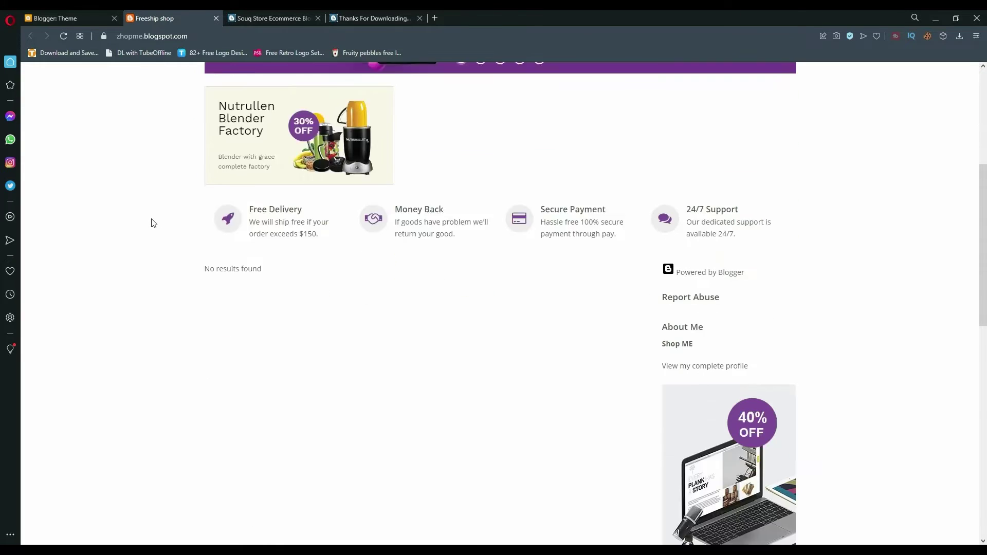
pyautogui.scroll(3, 152, 229)
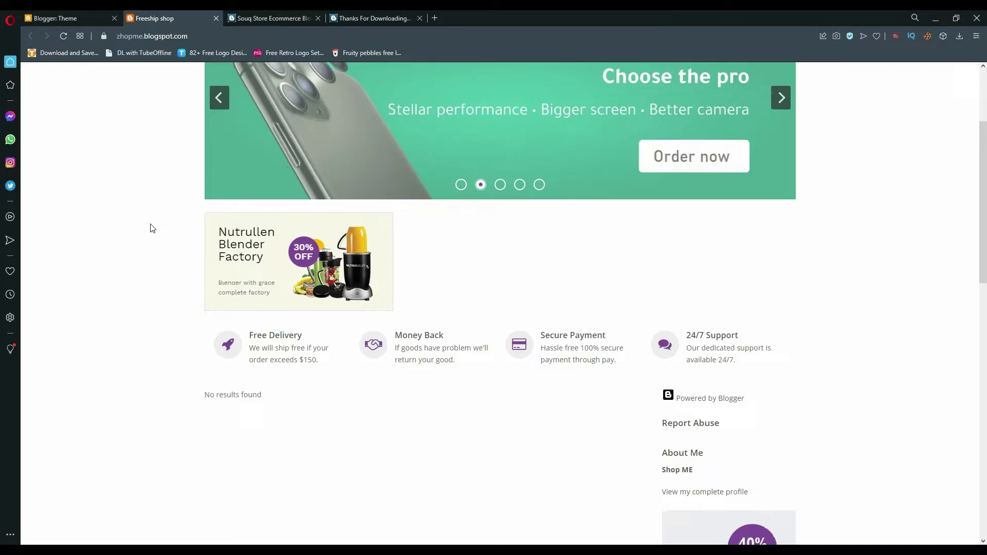
pyautogui.scroll(2, 152, 229)
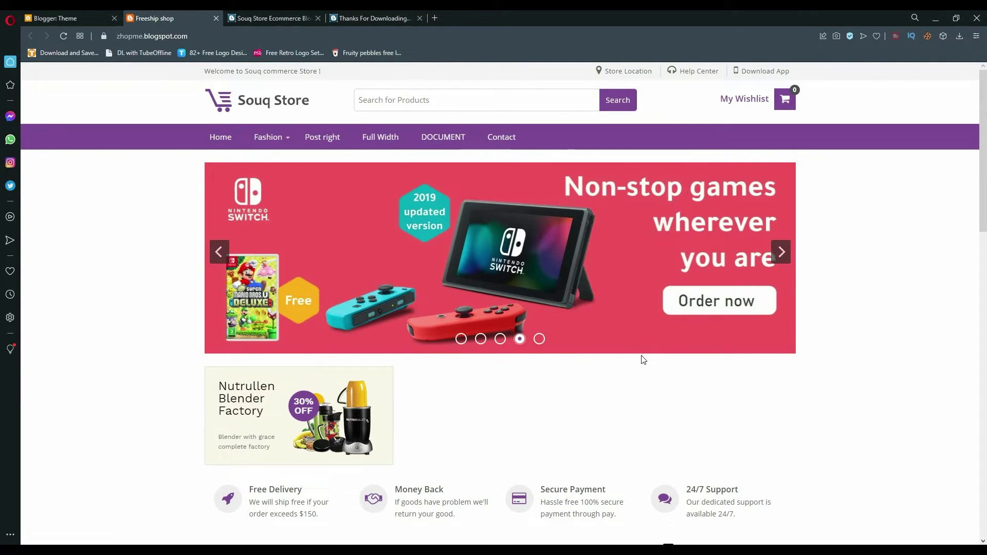
pyautogui.hotkey('ctrl', '+')
pyautogui.hotkey('ctrl', '+')
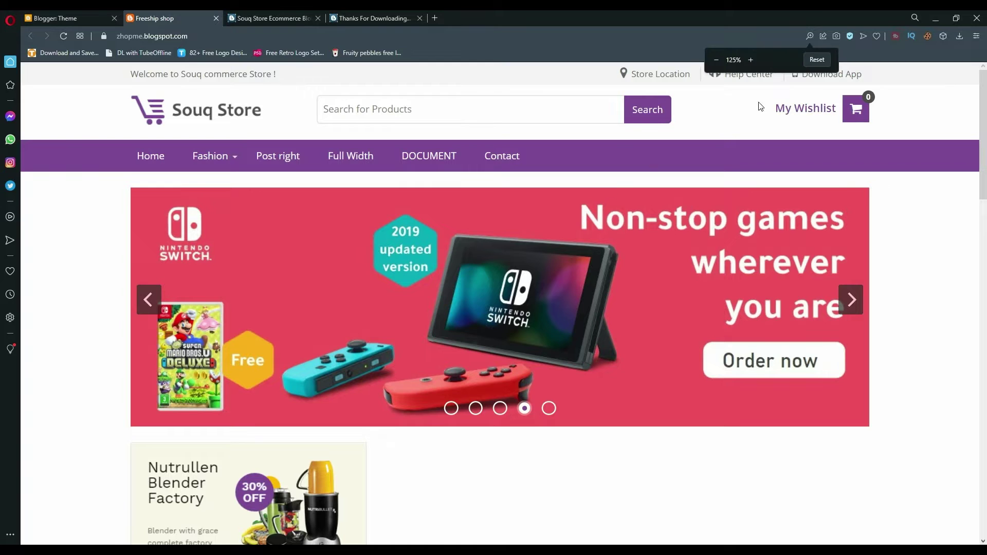
pyautogui.scroll(-2, 99, 193)
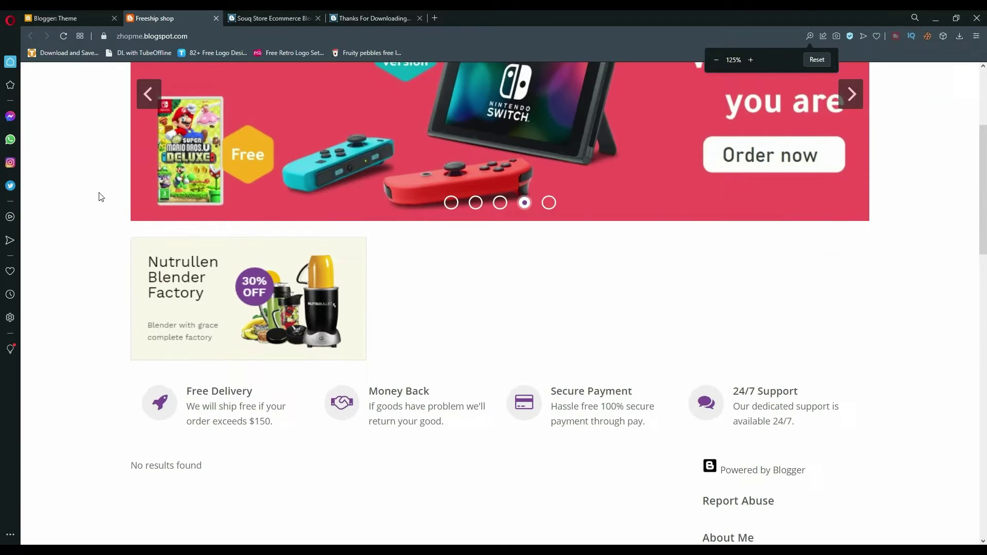
pyautogui.scroll(2, 99, 197)
pyautogui.hotkey('ctrl', '-')
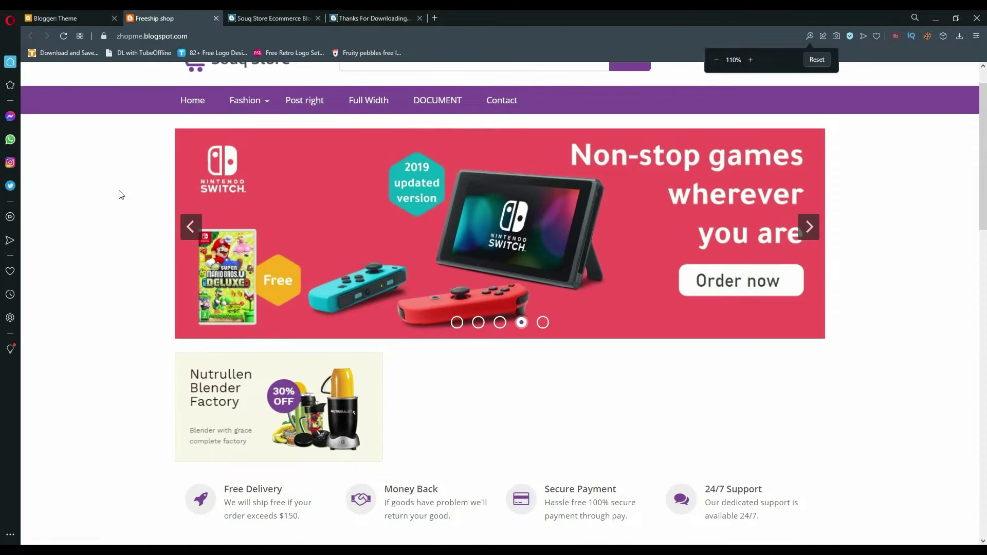
pyautogui.scroll(1, 119, 195)
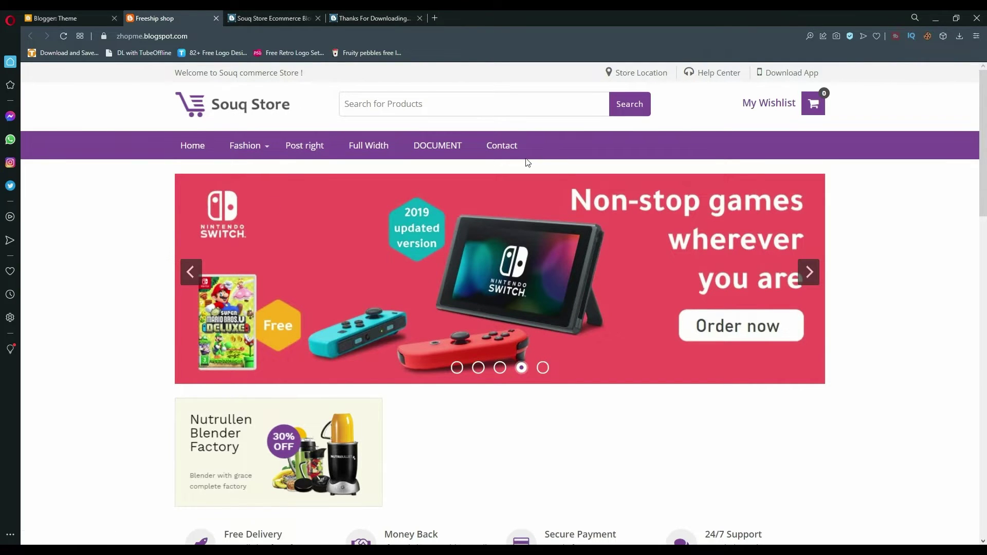
# Step: Inspect the Header gadget in Layout showing the Souq Store logo, then return to the live blog
pyautogui.click(58, 10)
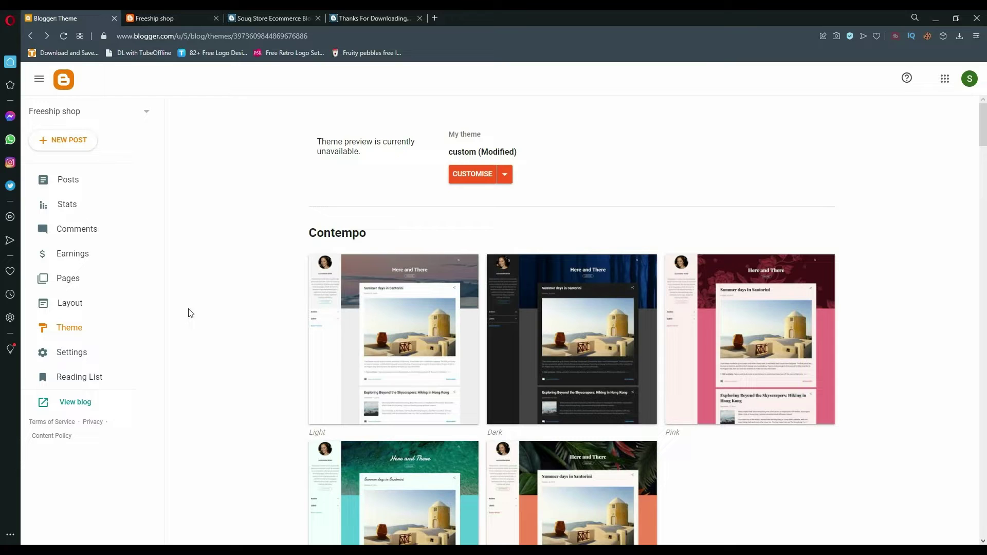
pyautogui.click(79, 300)
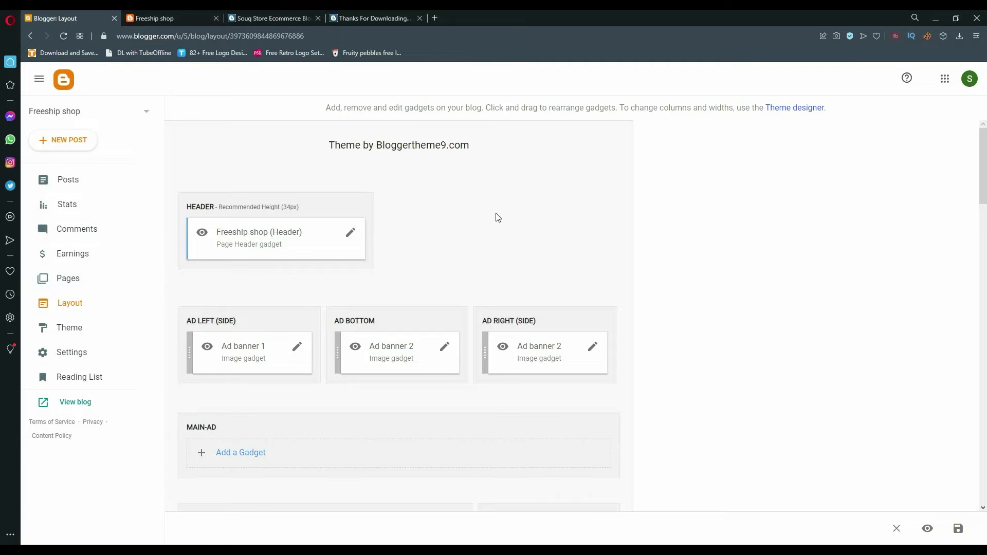
pyautogui.scroll(-1, 496, 217)
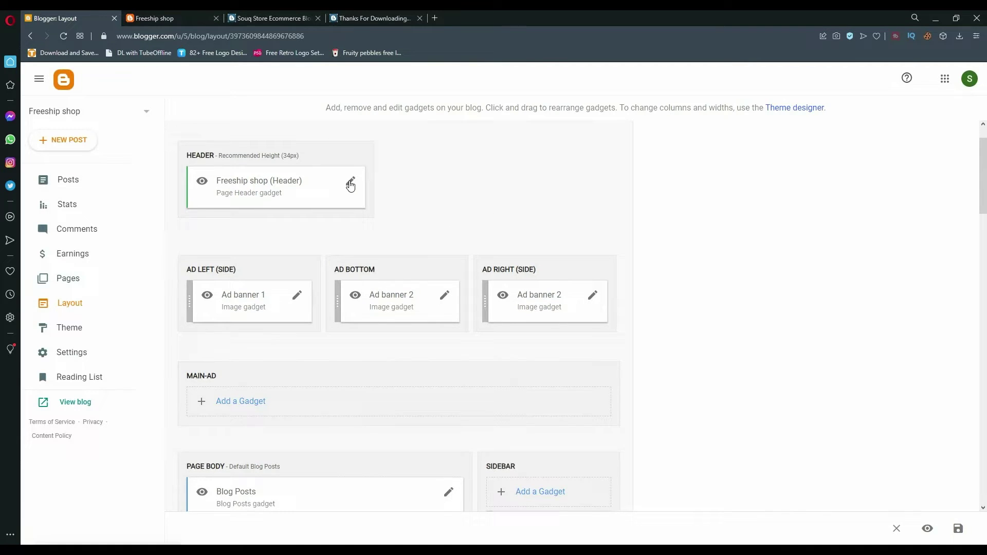
pyautogui.click(351, 183)
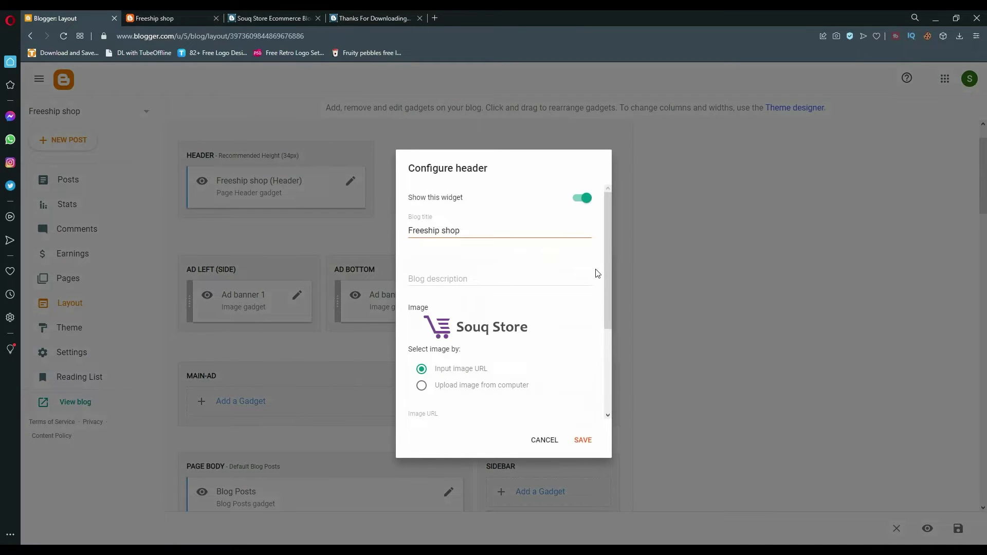
pyautogui.moveTo(606, 265); pyautogui.dragTo(607, 287)
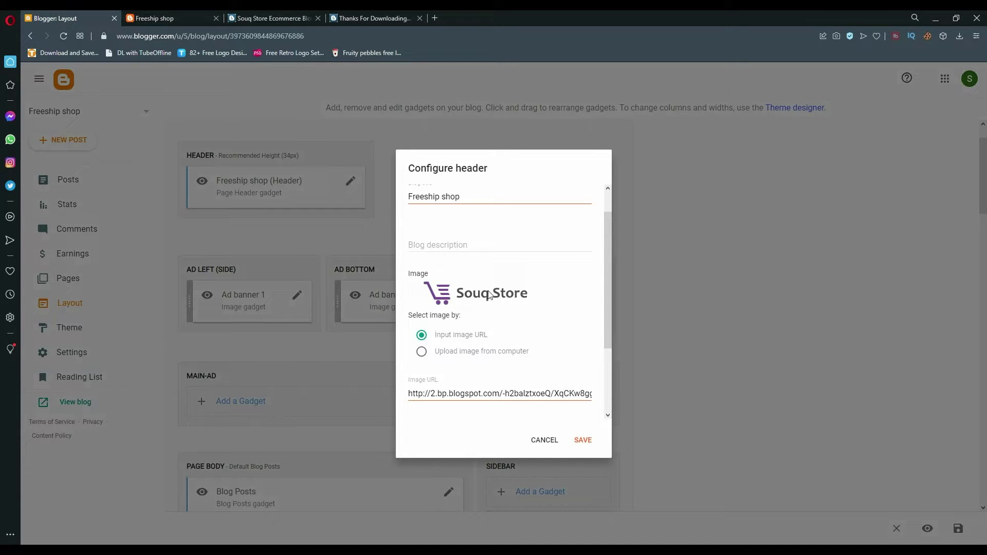
pyautogui.click(158, 18)
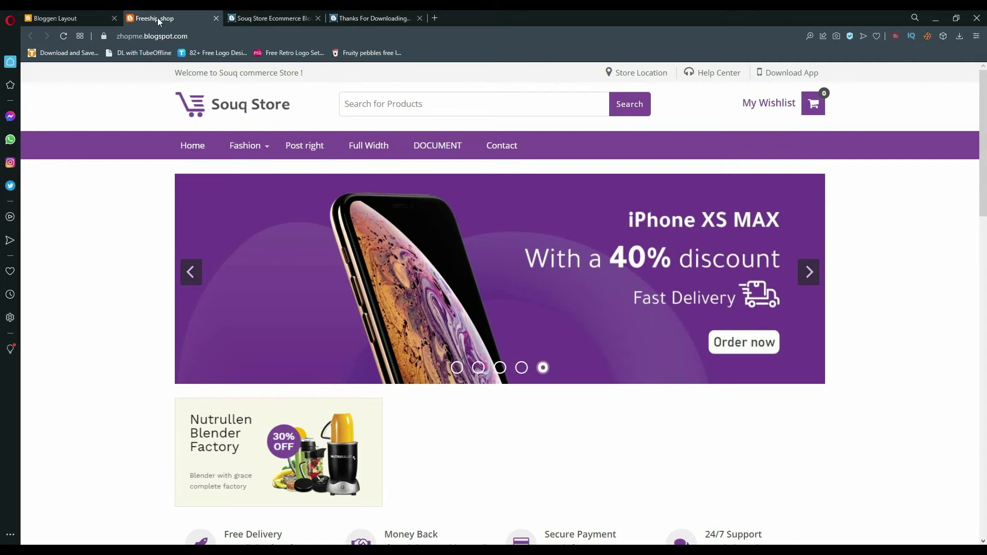
# Step: Save the Souq Store logo image and start a new 1280×720 Photoshop document for it
pyautogui.rightClick(239, 109)
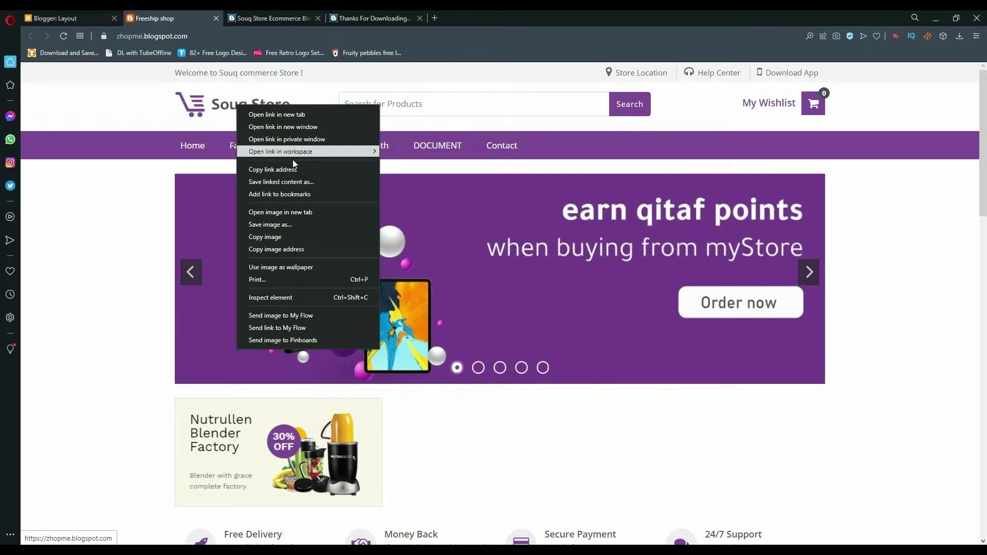
pyautogui.click(271, 225)
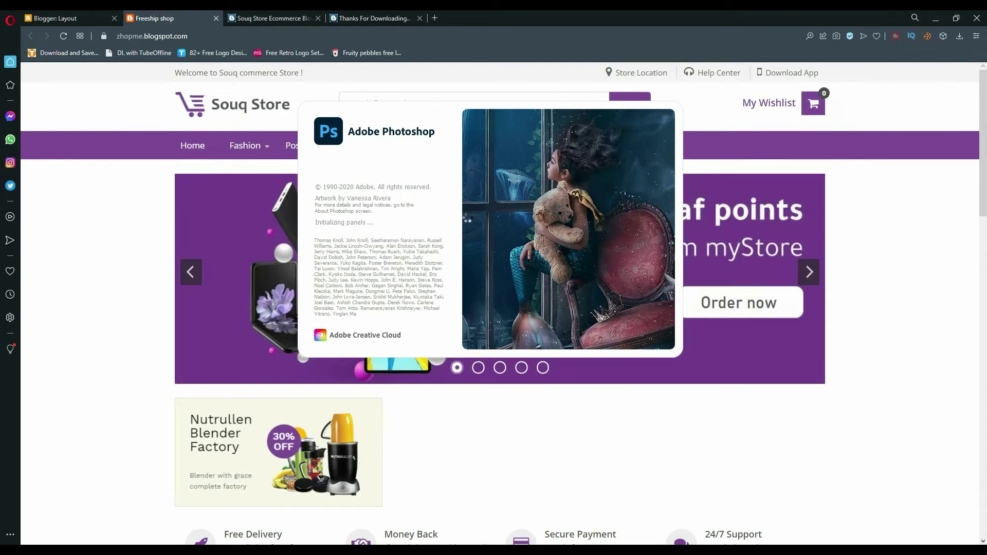
pyautogui.hotkey('ctrl', 'n')
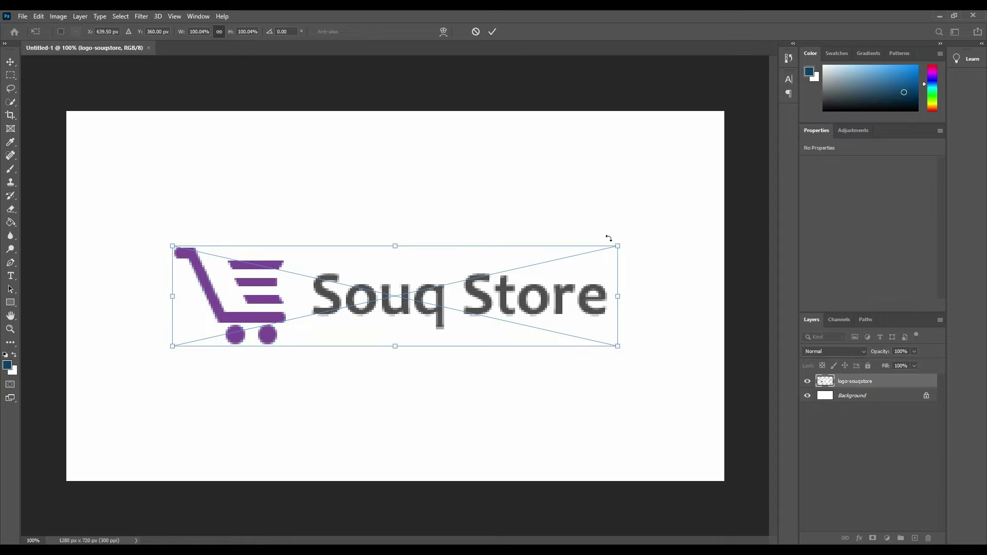
# Step: Enlarge the placed Souq Store logo to about 145%, nudge it left and commit the transform
pyautogui.moveTo(620, 249); pyautogui.dragTo(702, 193)
pyautogui.moveTo(612, 298)
pyautogui.mouseDown()
pyautogui.moveTo(540, 309)
pyautogui.moveTo(517, 288)
pyautogui.mouseUp()
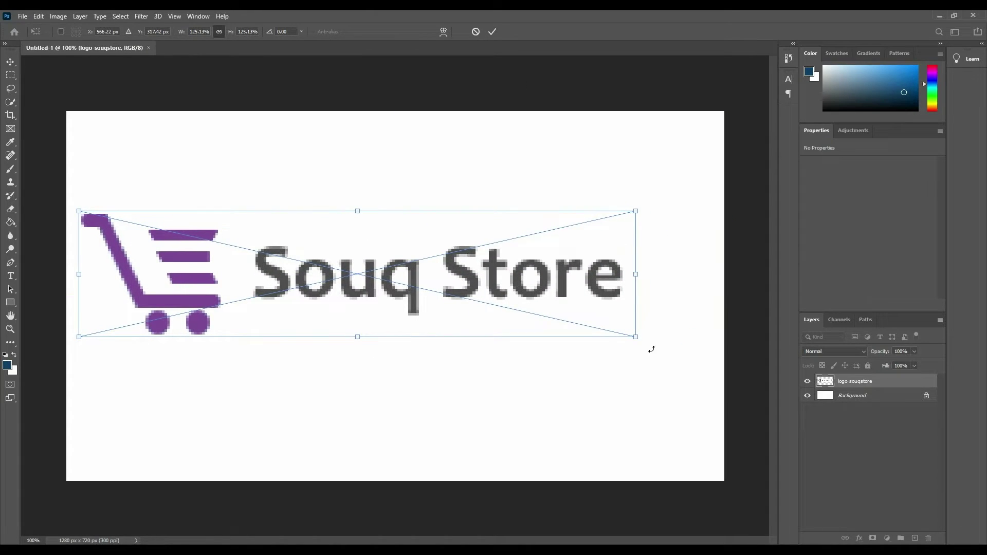
pyautogui.moveTo(635, 339); pyautogui.dragTo(716, 394)
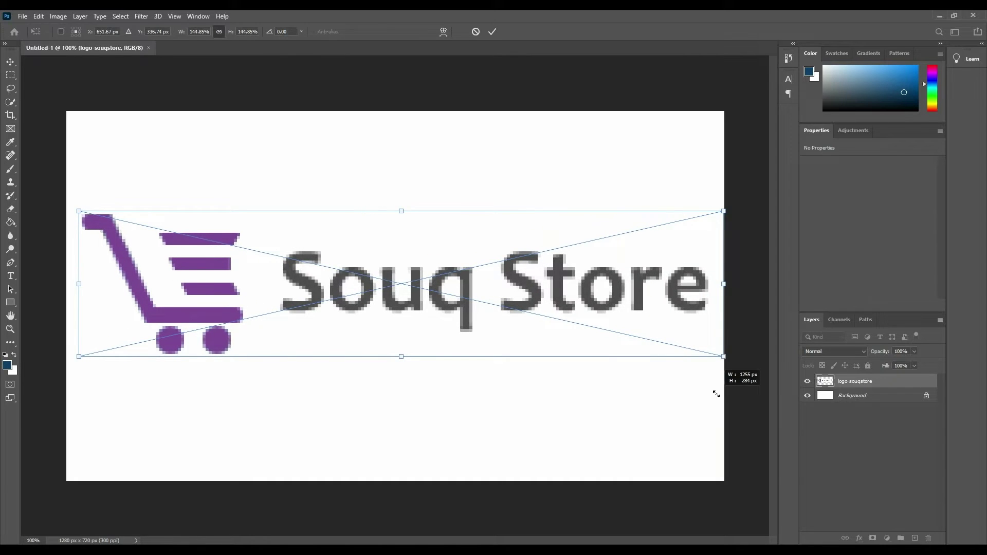
pyautogui.moveTo(612, 323); pyautogui.dragTo(599, 324)
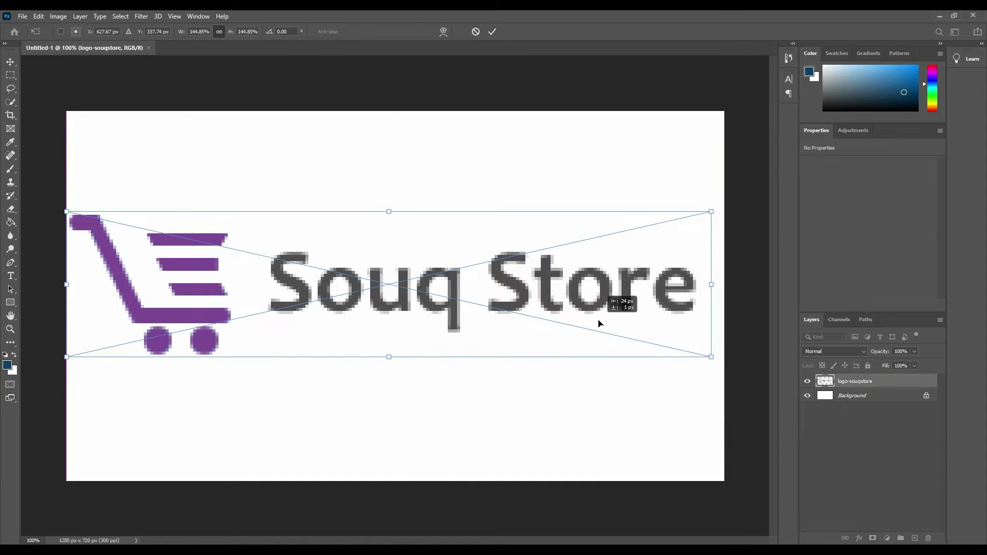
pyautogui.click(492, 32)
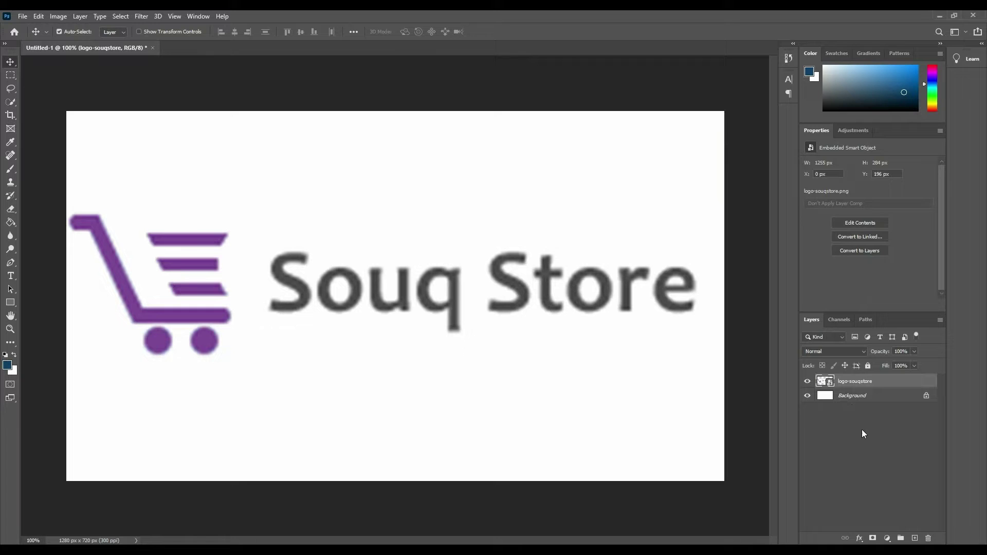
# Step: Hide the white Background layer and crop the canvas down to a 1238×486 banner strip
pyautogui.click(807, 395)
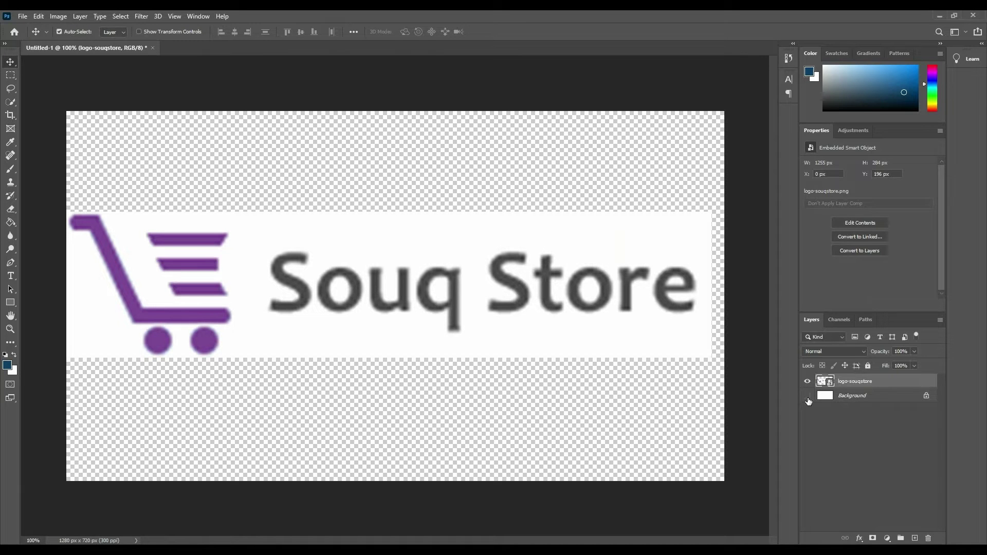
pyautogui.moveTo(357, 275); pyautogui.dragTo(373, 278)
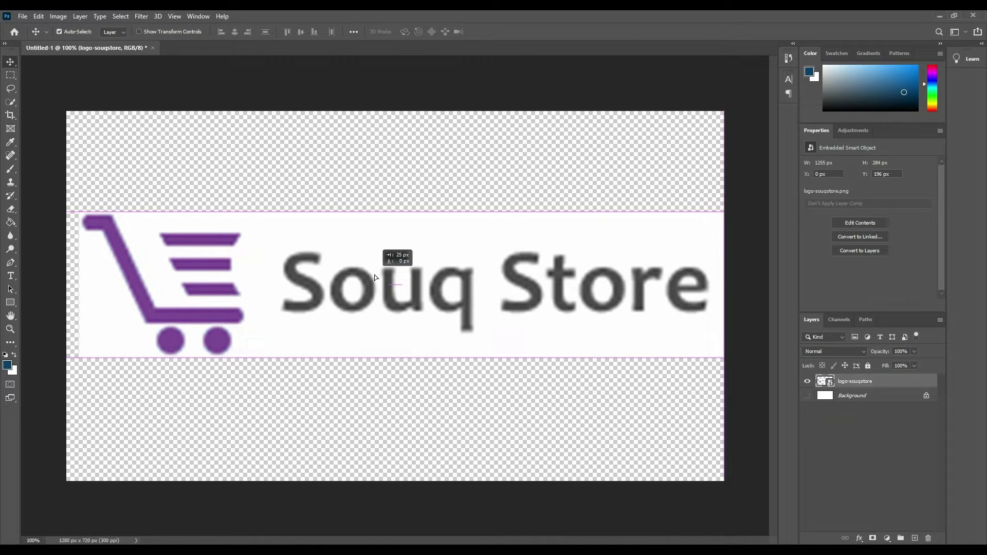
pyautogui.press('c')
pyautogui.moveTo(394, 114); pyautogui.dragTo(396, 147)
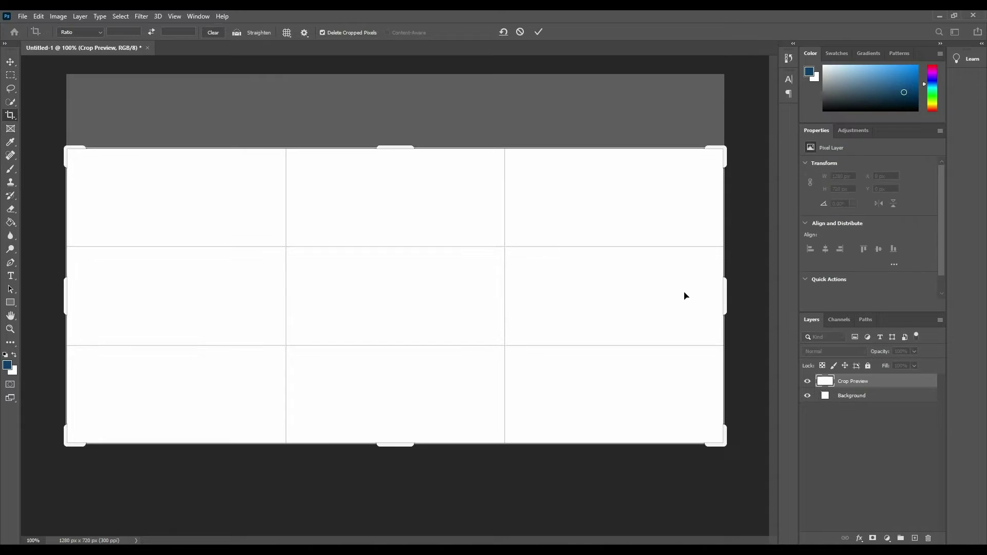
pyautogui.moveTo(731, 298); pyautogui.dragTo(715, 291)
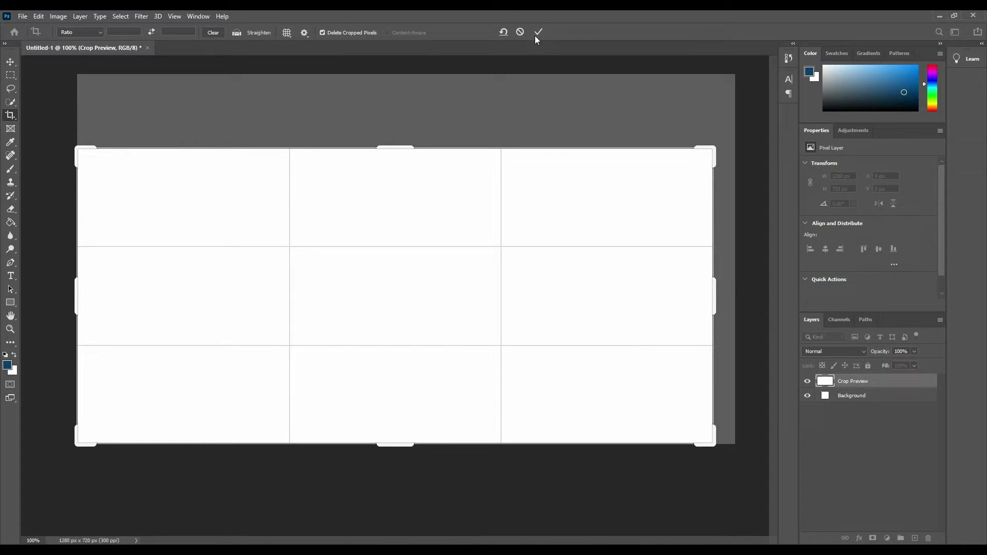
pyautogui.click(537, 34)
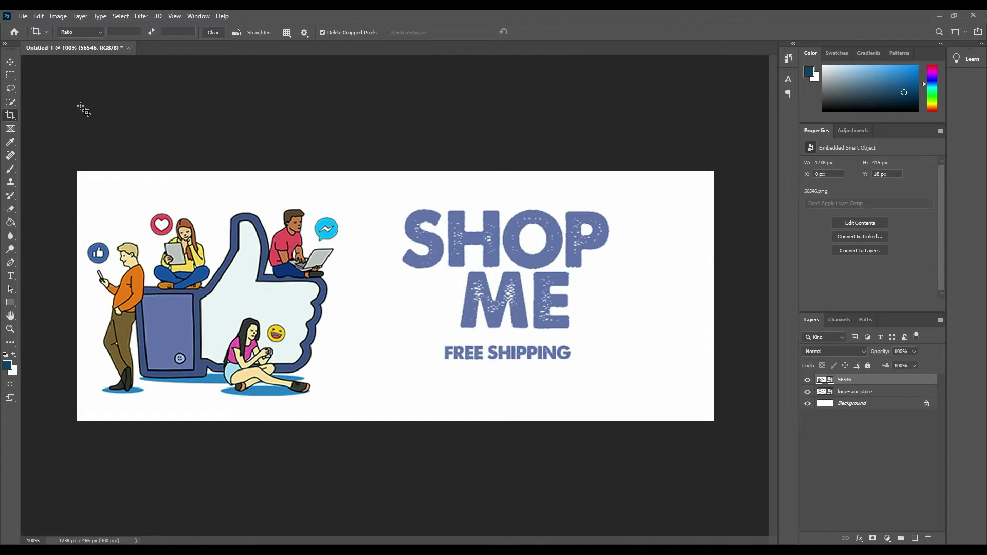
# Step: Upload 56546.png from the computer as the Blogger header image and save it
pyautogui.hotkey('alt', 'Tab')
pyautogui.click(94, 16)
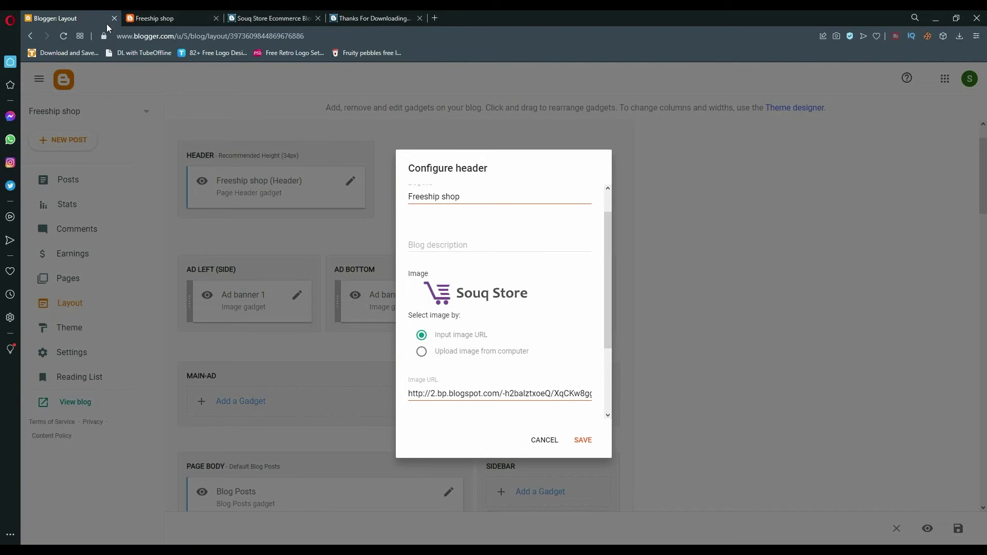
pyautogui.click(421, 353)
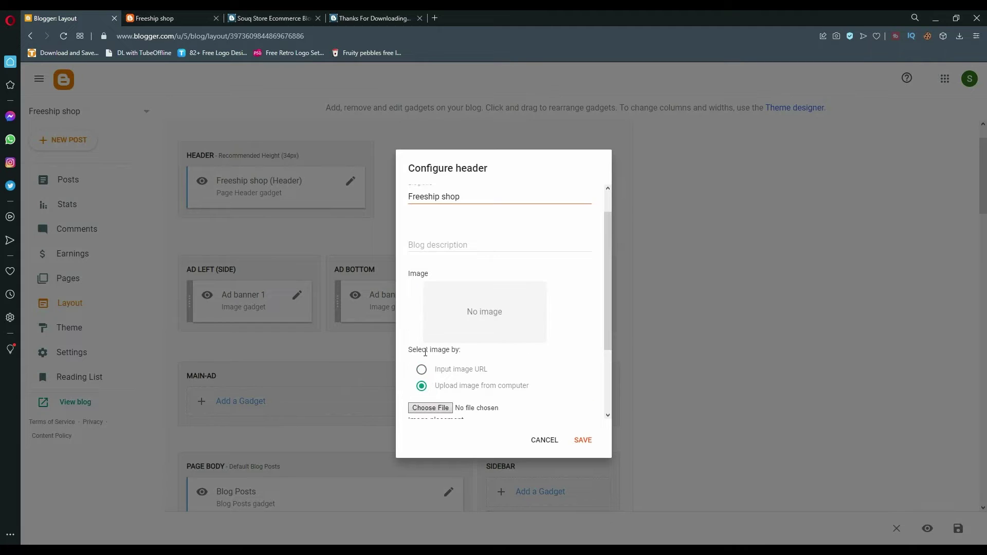
pyautogui.click(431, 410)
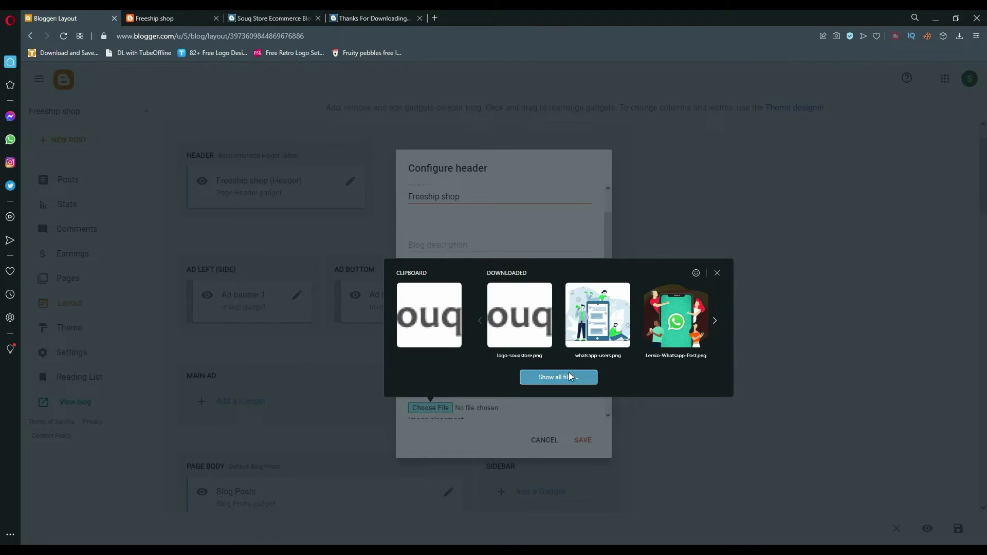
pyautogui.click(562, 378)
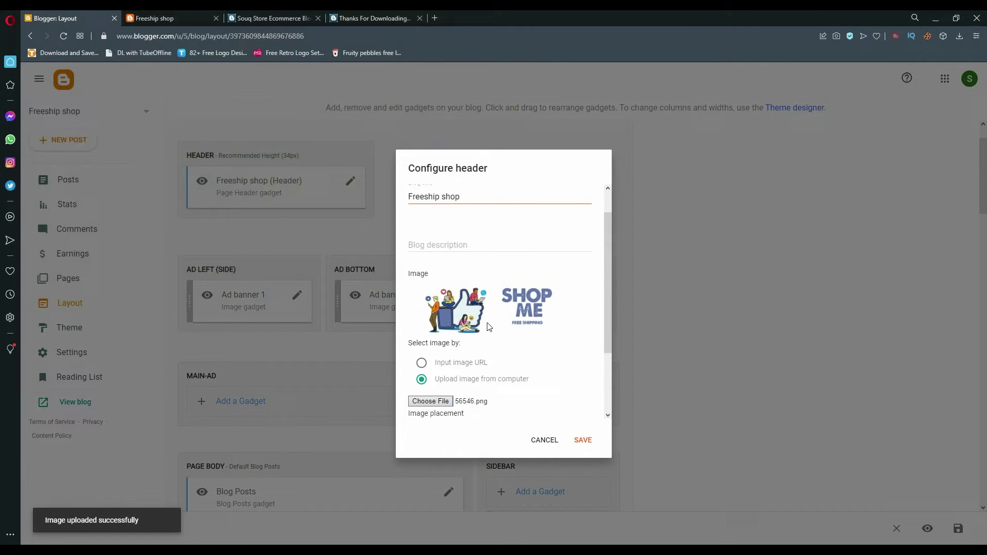
pyautogui.click(582, 440)
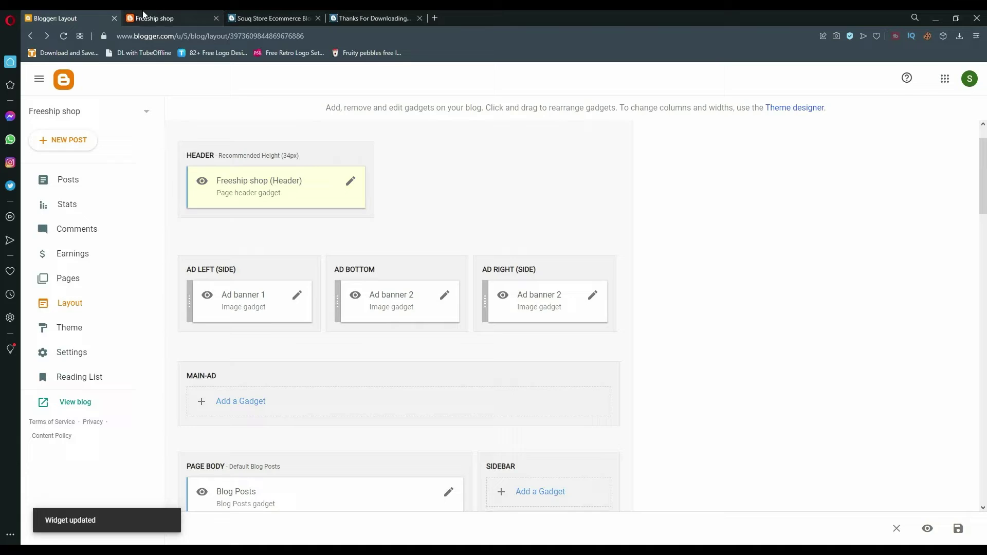
# Step: Reload the live blog page to show the new SHOP ME header
pyautogui.click(154, 18)
pyautogui.click(64, 36)
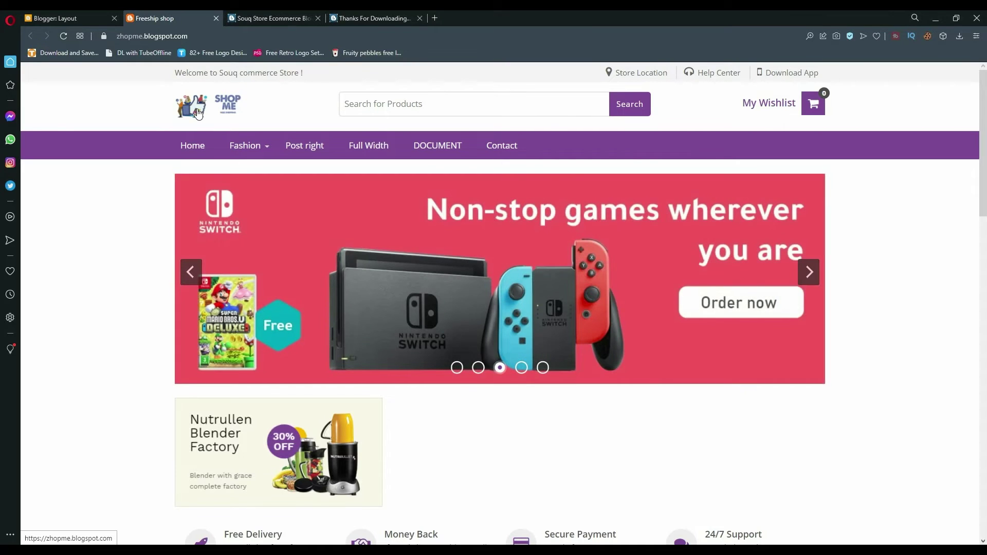
# Step: View the first slider image in its own tab and save slider1.jpg to Downloads
pyautogui.rightClick(526, 224)
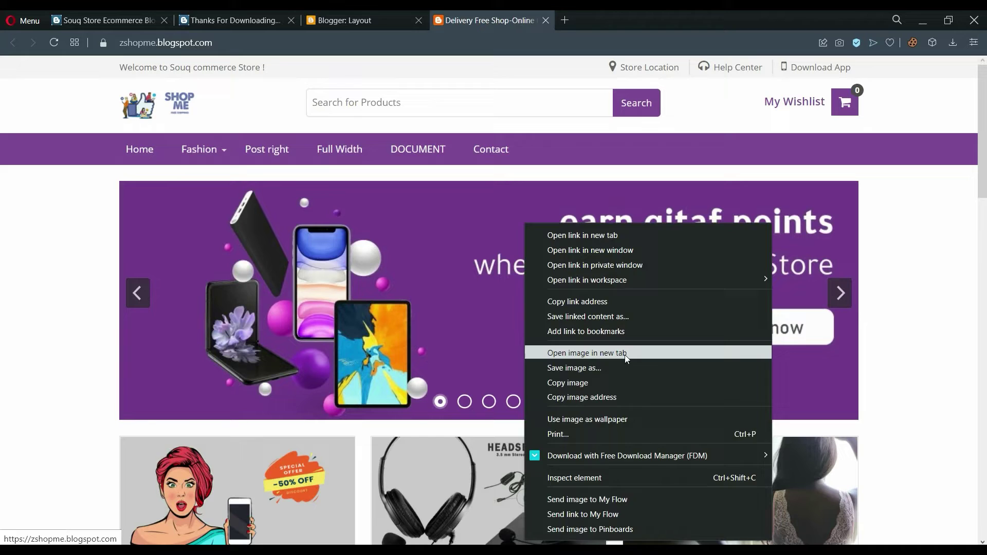
pyautogui.click(625, 355)
pyautogui.click(625, 20)
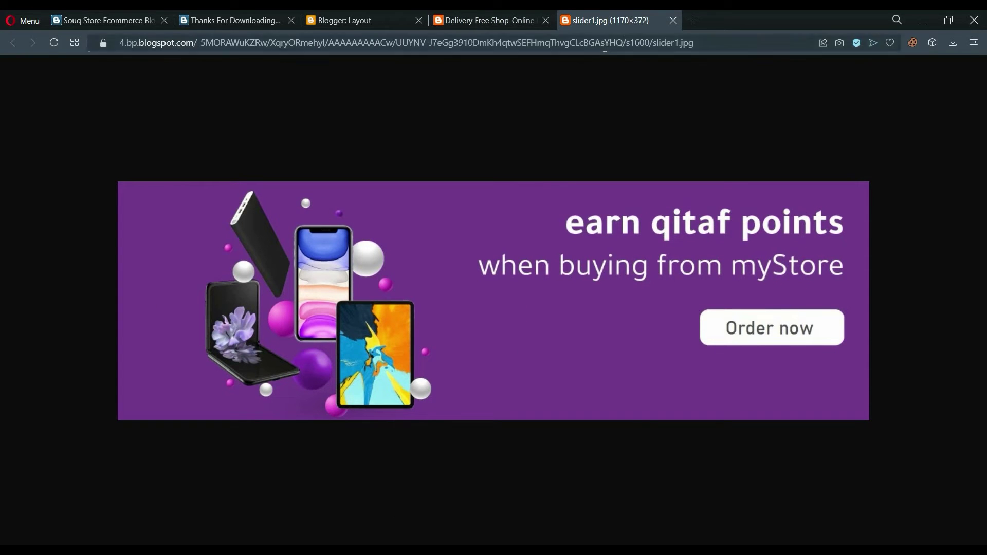
pyautogui.click(730, 43)
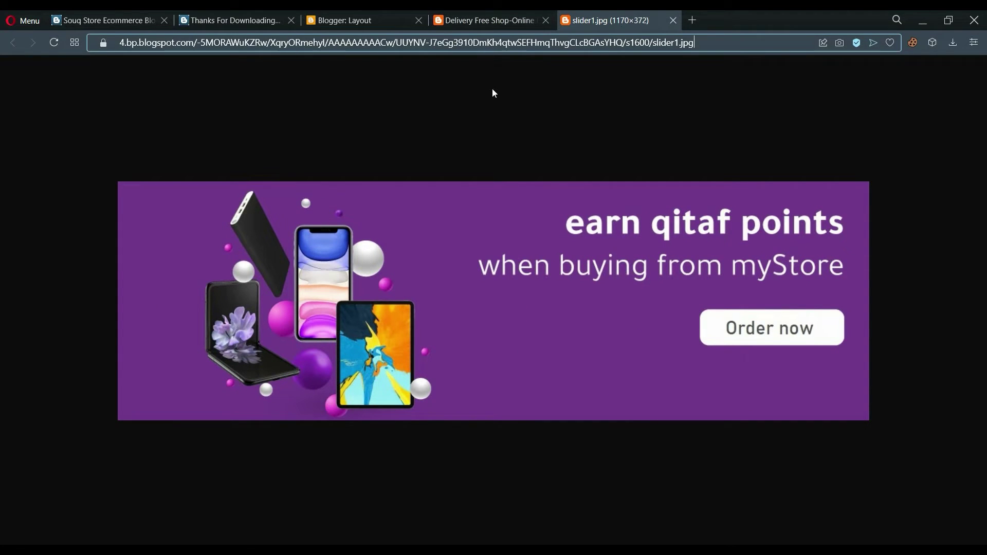
pyautogui.rightClick(472, 246)
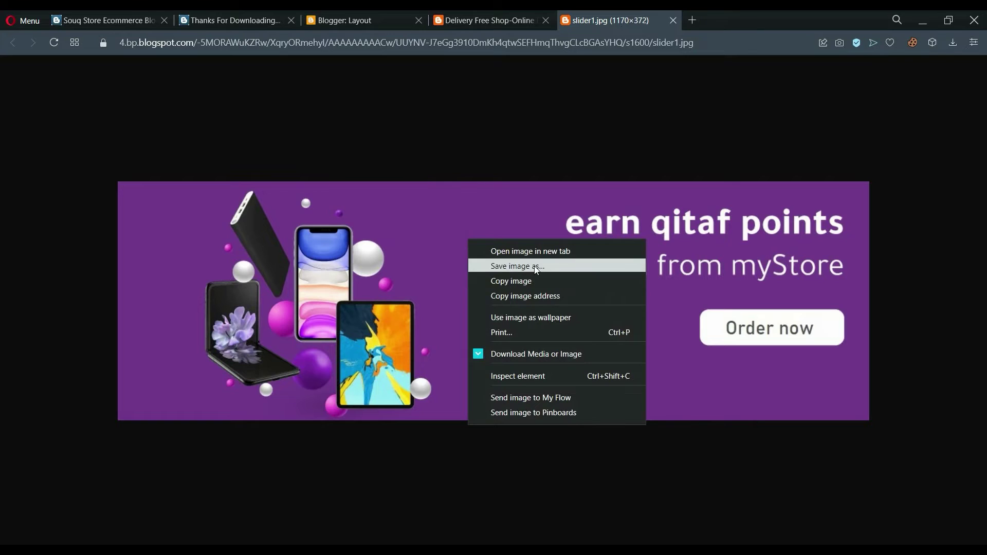
pyautogui.click(517, 266)
# Step: Drag the downloaded slider1.jpg from its folder into a new Photoshop document
pyautogui.click(961, 93)
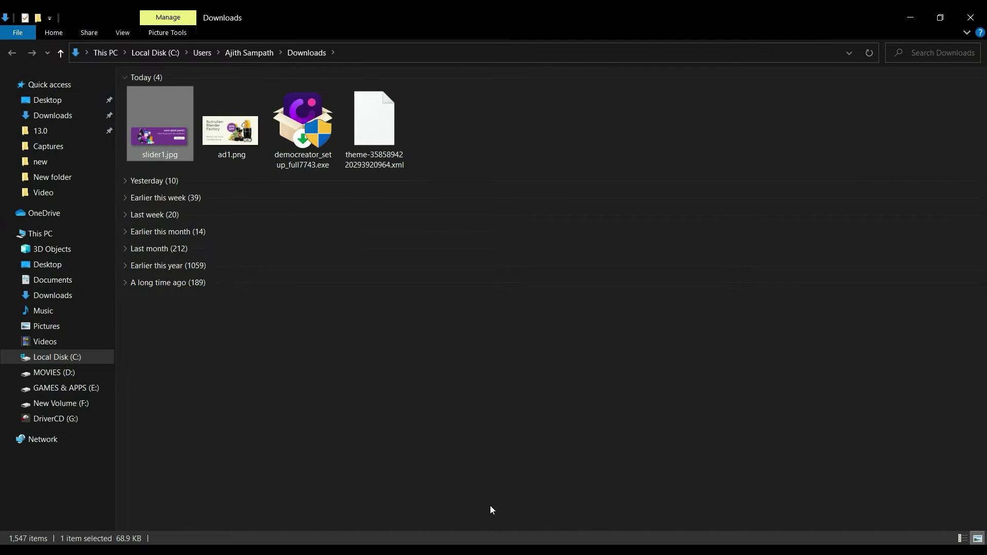
pyautogui.moveTo(168, 138)
pyautogui.mouseDown()
pyautogui.moveTo(513, 529)
pyautogui.moveTo(360, 316)
pyautogui.mouseUp()
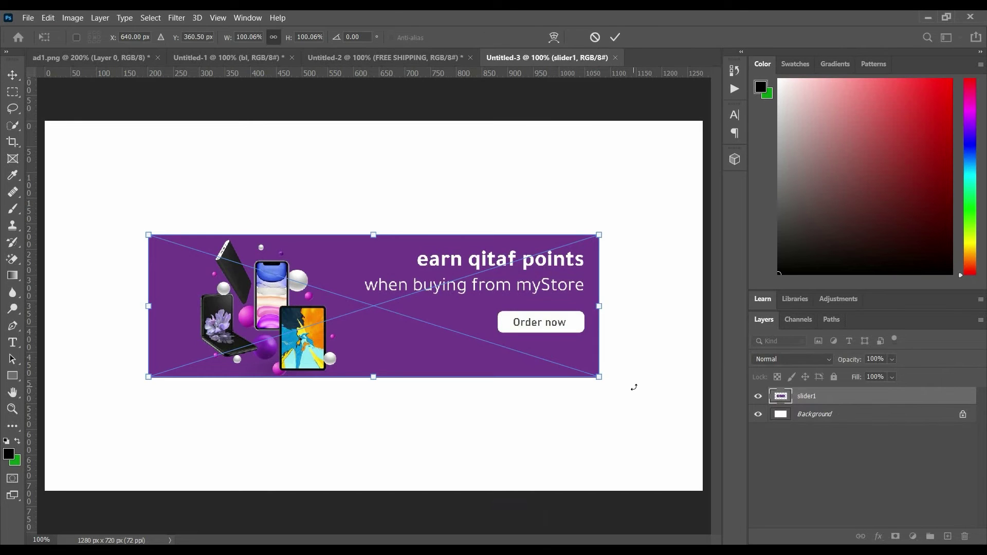
# Step: Enlarge the placed slider image to fill the canvas and commit it
pyautogui.moveTo(600, 380); pyautogui.dragTo(697, 408)
pyautogui.moveTo(624, 342); pyautogui.dragTo(521, 316)
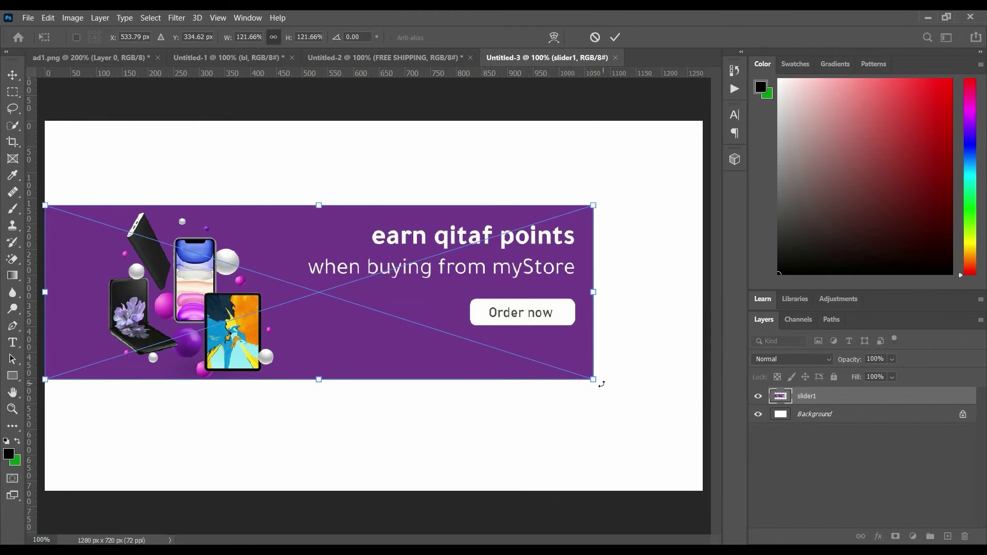
pyautogui.moveTo(595, 379); pyautogui.dragTo(694, 440)
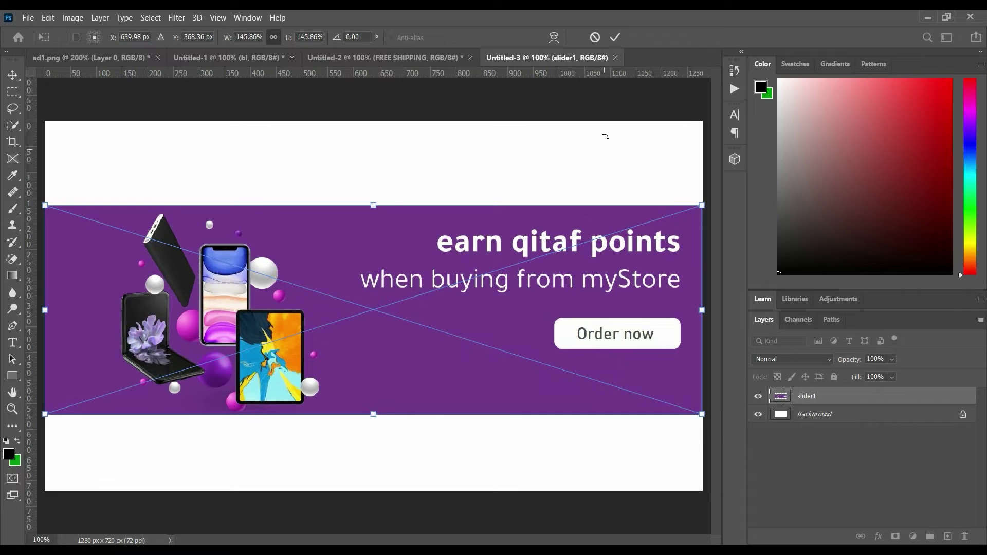
pyautogui.click(615, 36)
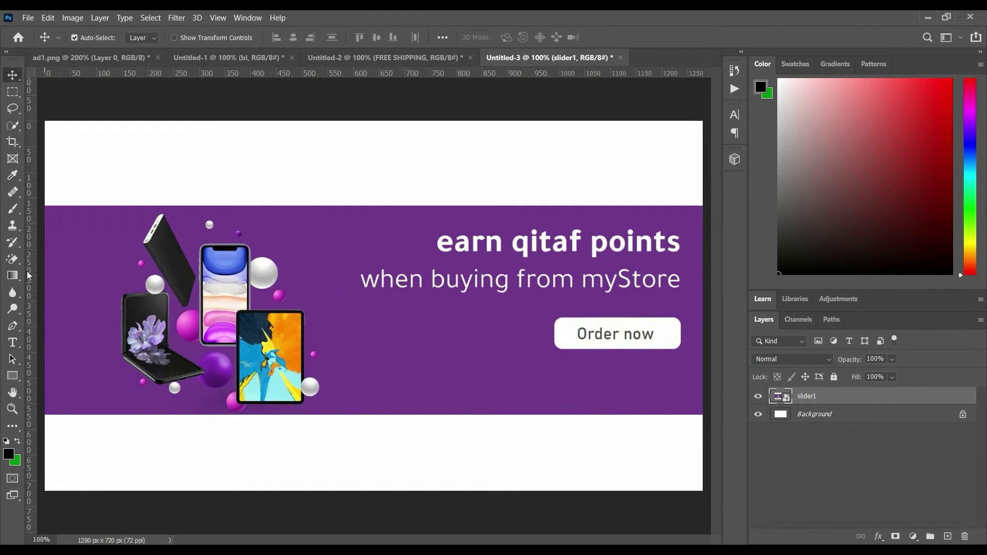
# Step: Crop the white strips off top and bottom to a 1280×407 banner
pyautogui.click(14, 159)
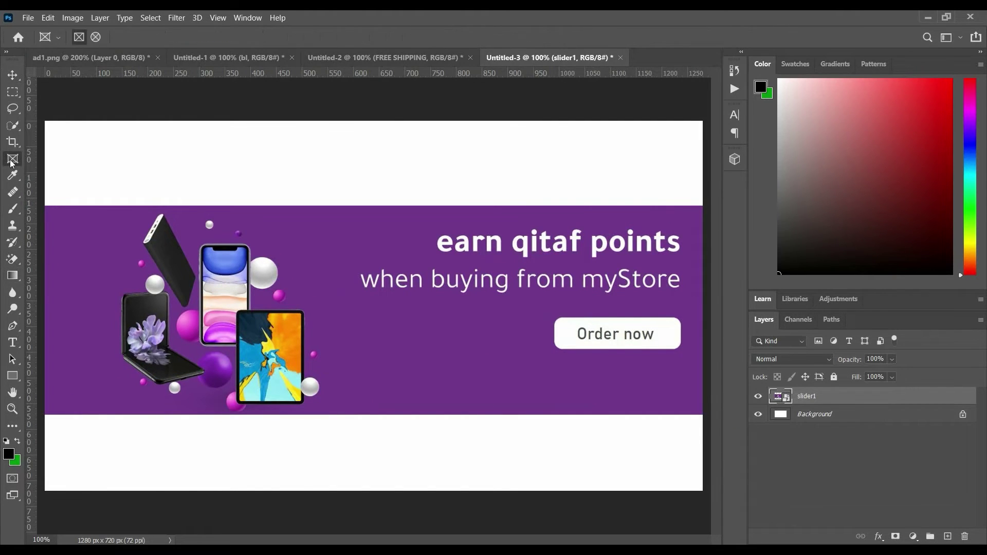
pyautogui.click(14, 140)
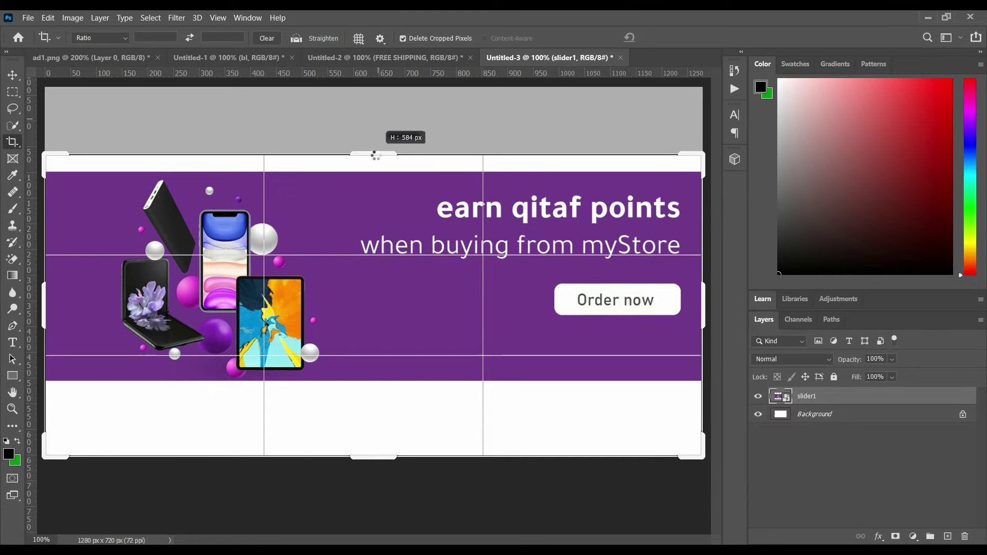
pyautogui.moveTo(378, 119); pyautogui.dragTo(380, 163)
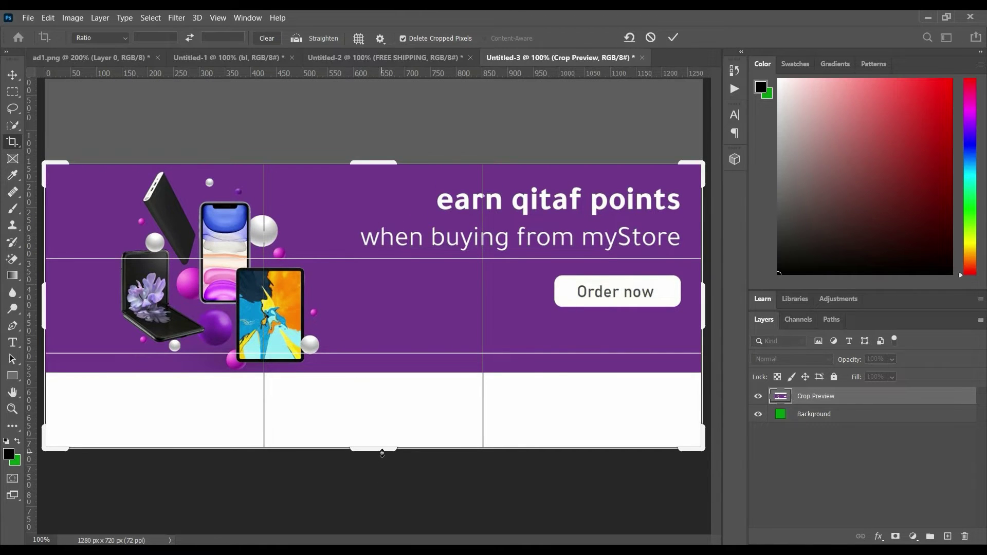
pyautogui.moveTo(382, 458); pyautogui.dragTo(385, 413)
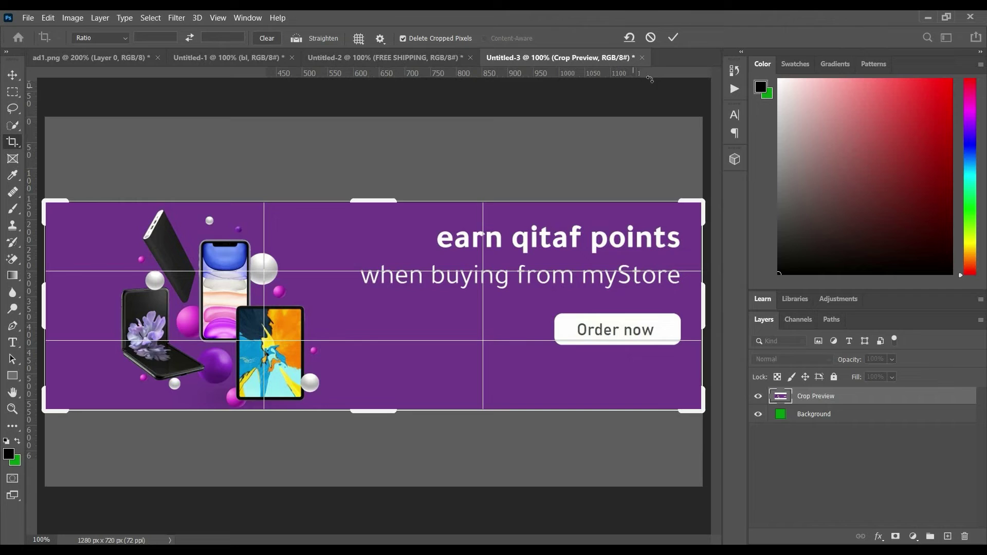
pyautogui.click(673, 38)
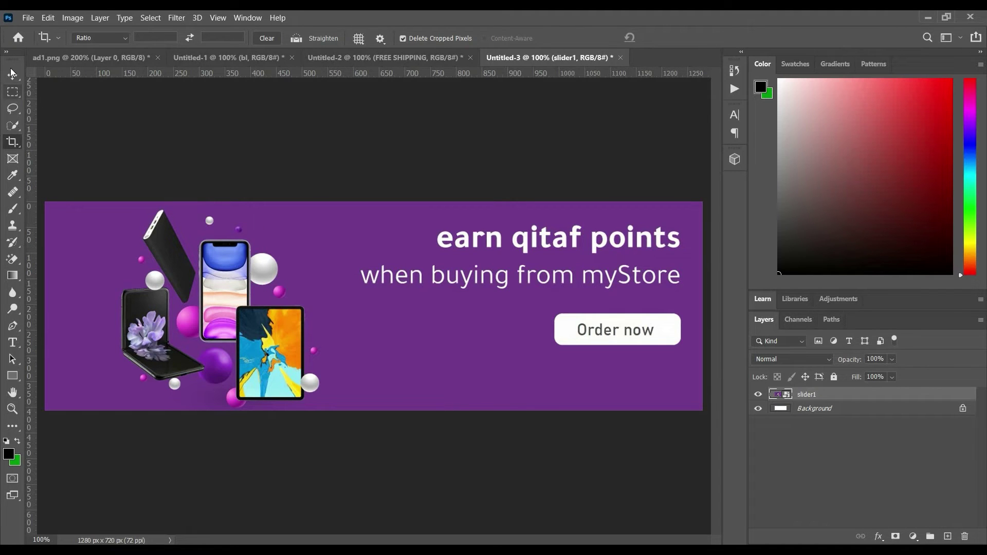
pyautogui.click(13, 75)
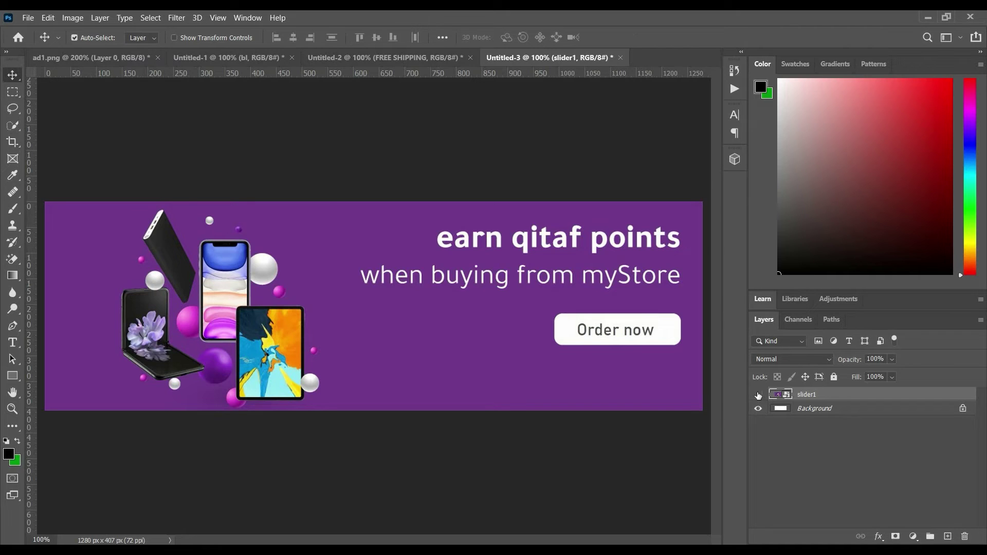
# Step: Hide the old slider1 layer so the SHOP ME design shows, and start Export As
pyautogui.click(758, 395)
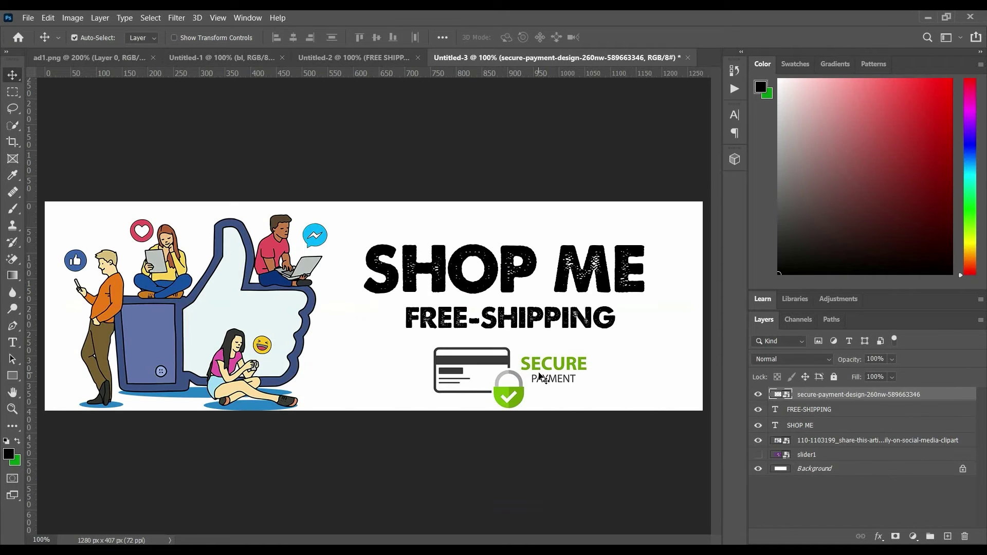
pyautogui.click(27, 17)
pyautogui.moveTo(42, 196)
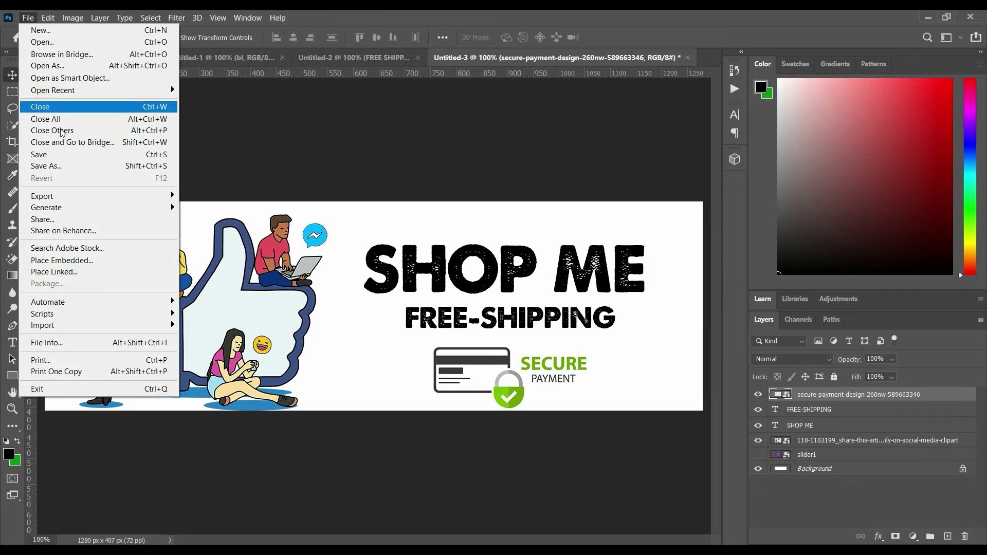
pyautogui.click(205, 208)
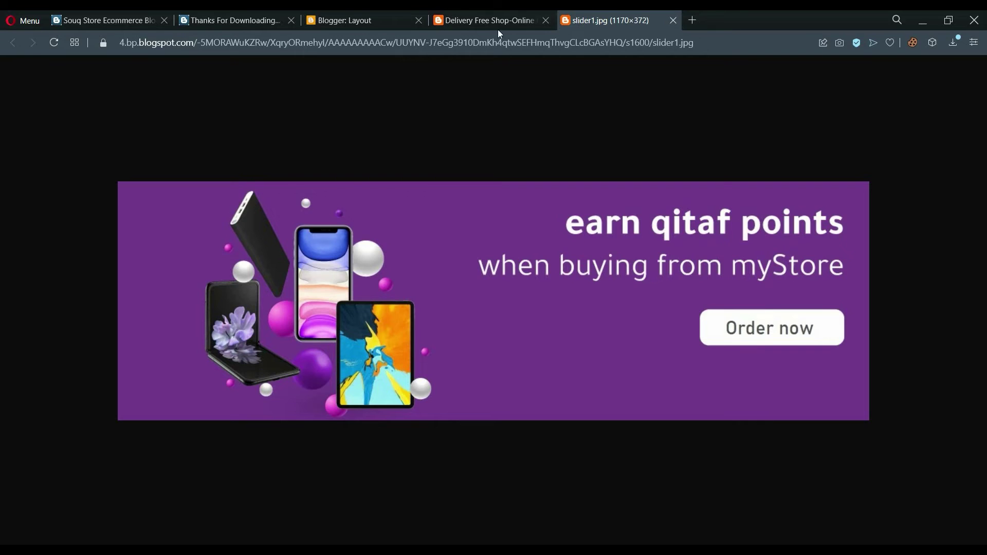
# Step: From the Blogger layout tab, open the Theme page in a new tab and switch to it
pyautogui.click(492, 18)
pyautogui.click(375, 18)
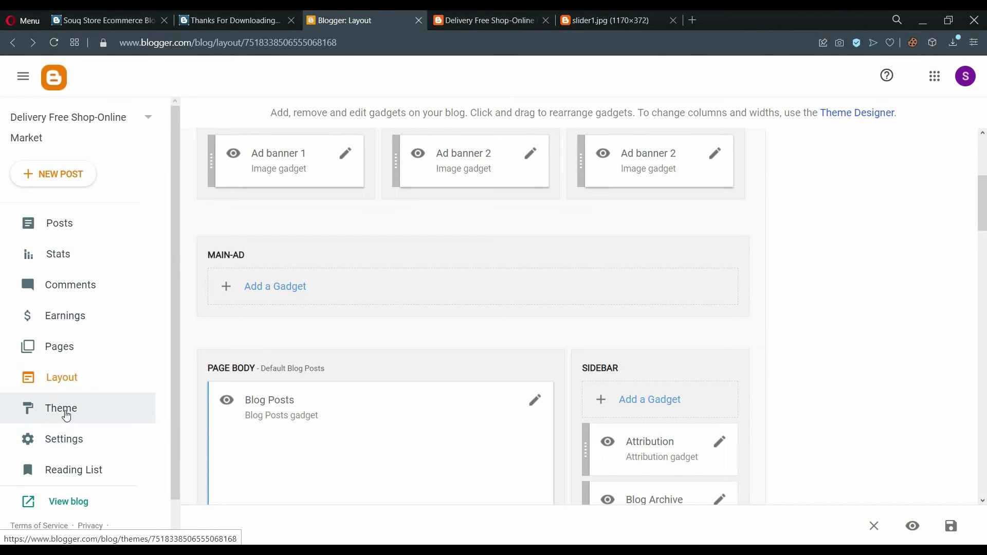
pyautogui.rightClick(70, 224)
pyautogui.click(124, 237)
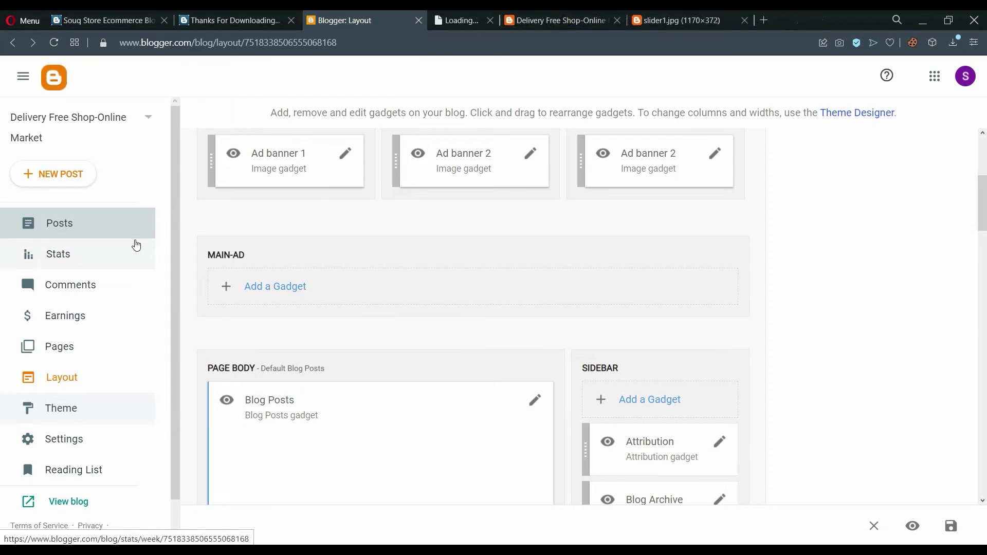
pyautogui.click(483, 19)
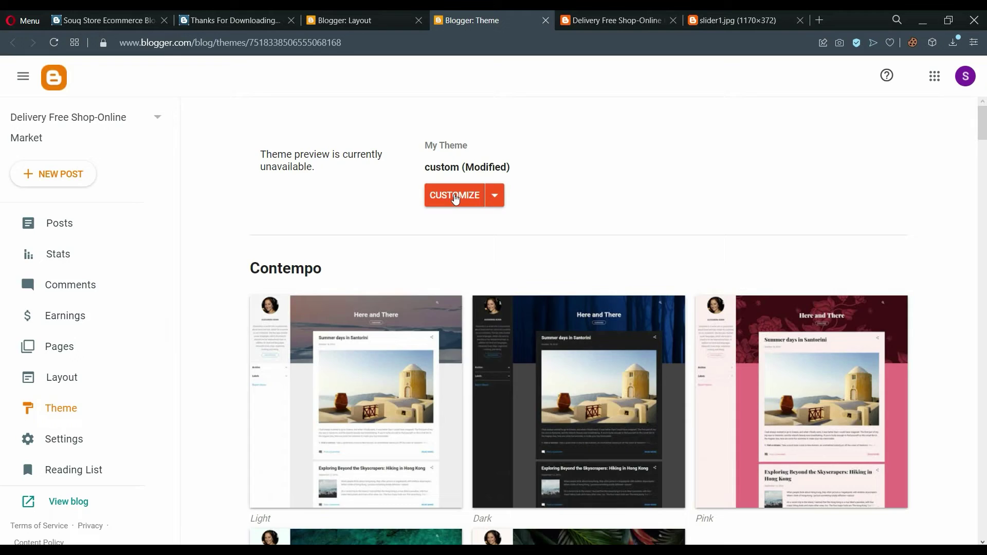
# Step: In the theme customizer pick the orange theme colour and return to the theme page
pyautogui.click(455, 196)
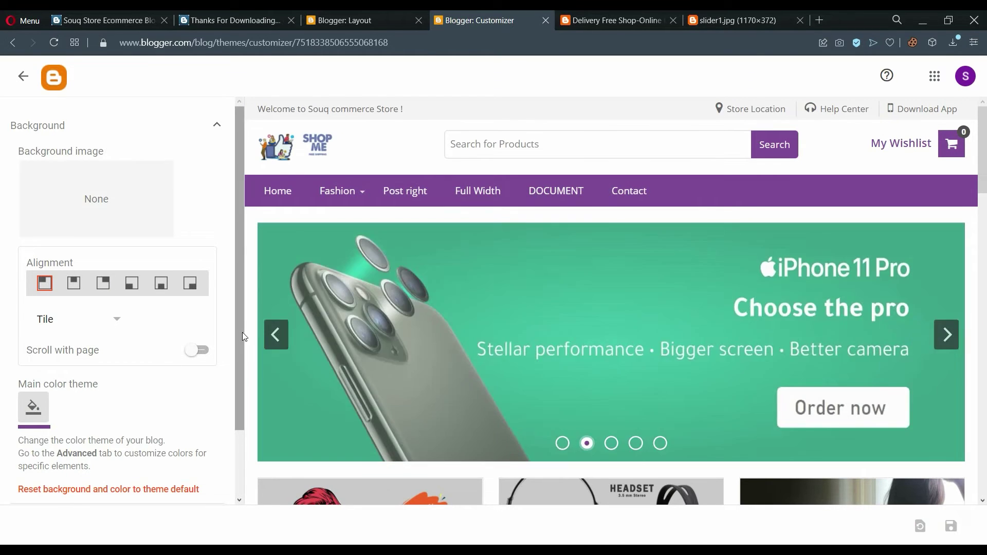
pyautogui.scroll(-1, 116, 363)
pyautogui.click(108, 445)
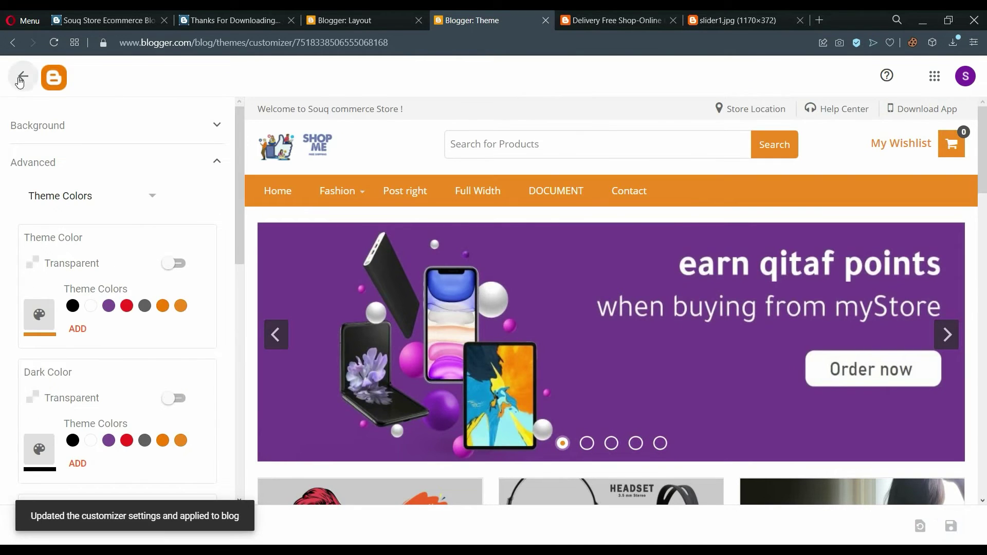
pyautogui.click(23, 75)
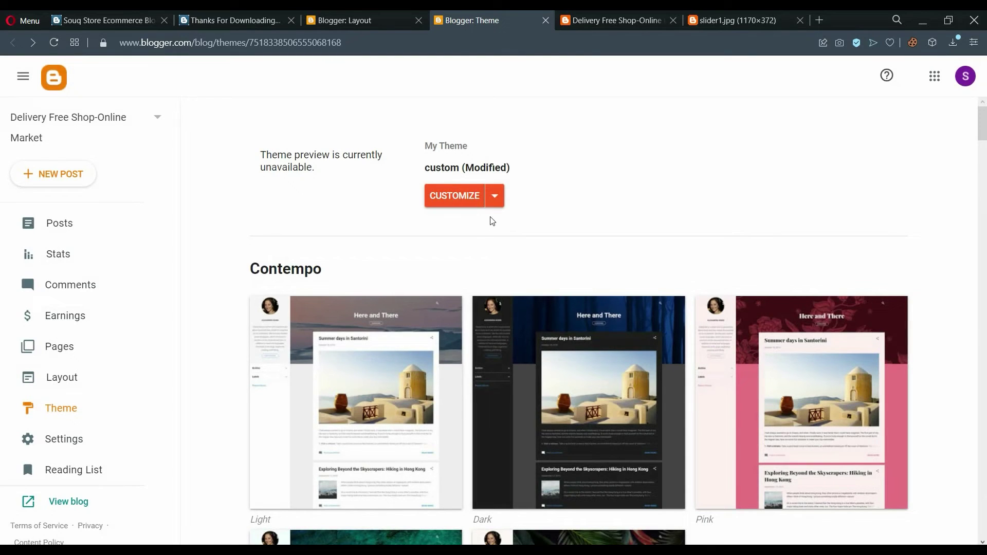
# Step: Open the theme's Edit HTML editor from the Customize dropdown
pyautogui.click(495, 196)
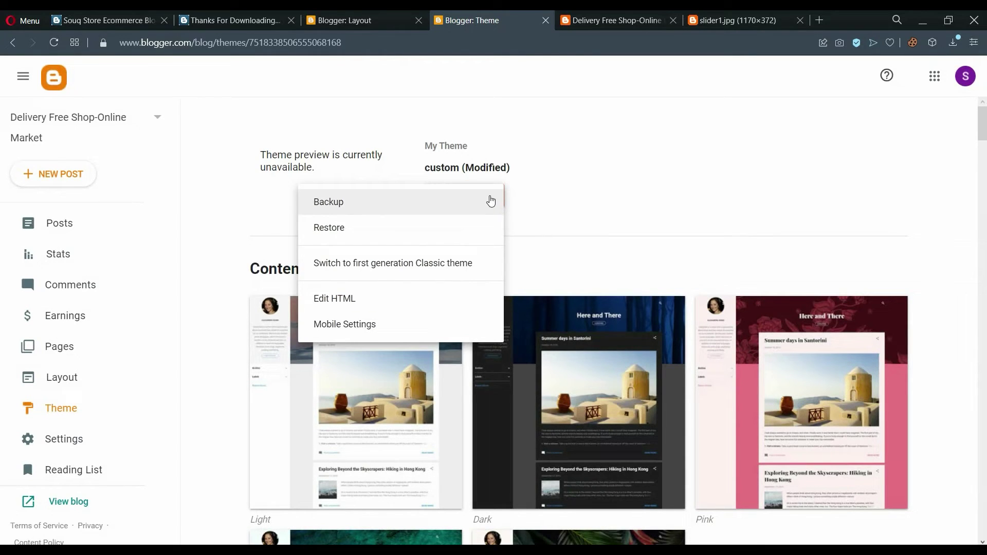
pyautogui.click(438, 301)
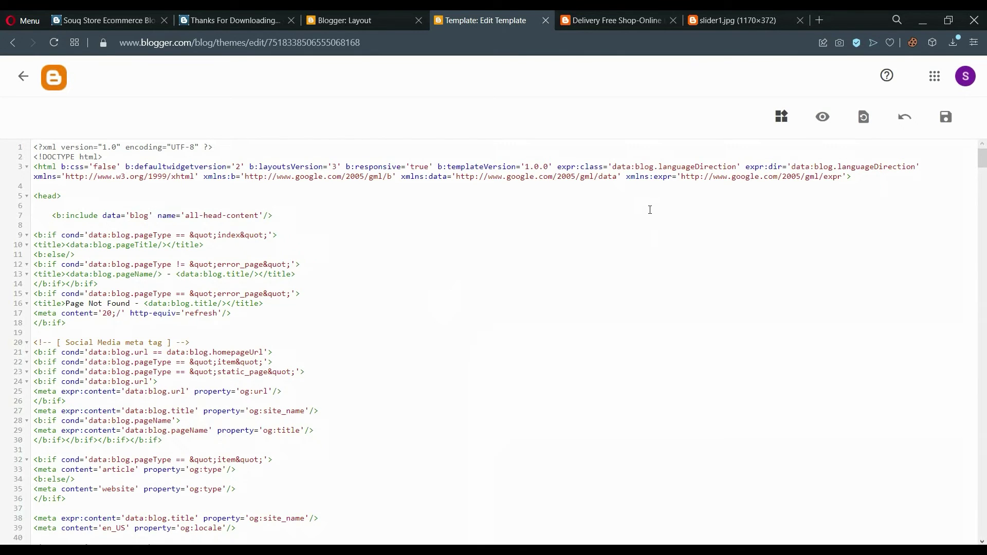
# Step: Copy the slider1.jpg web address from its tab and return to the Blogger layout tab
pyautogui.click(753, 10)
pyautogui.click(756, 47)
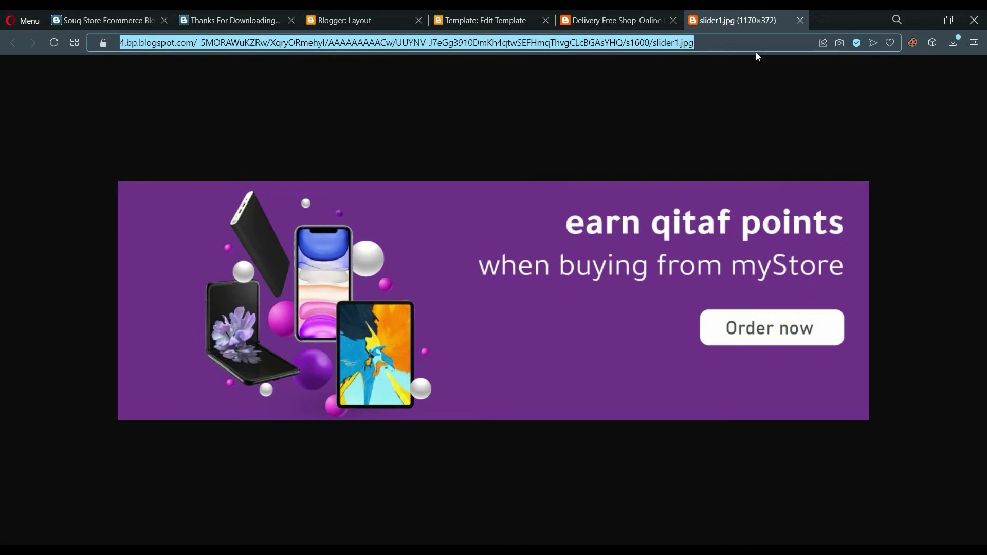
pyautogui.rightClick(614, 43)
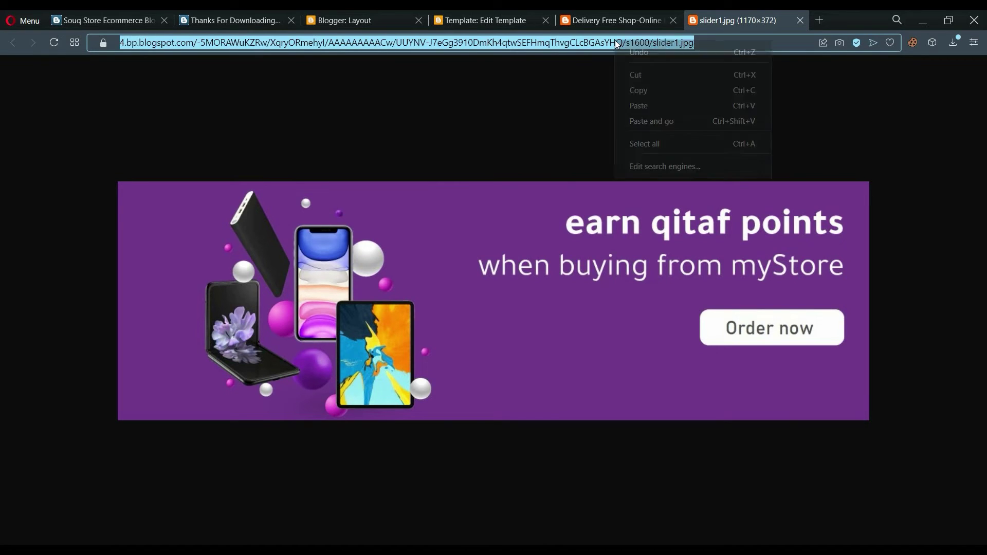
pyautogui.click(710, 90)
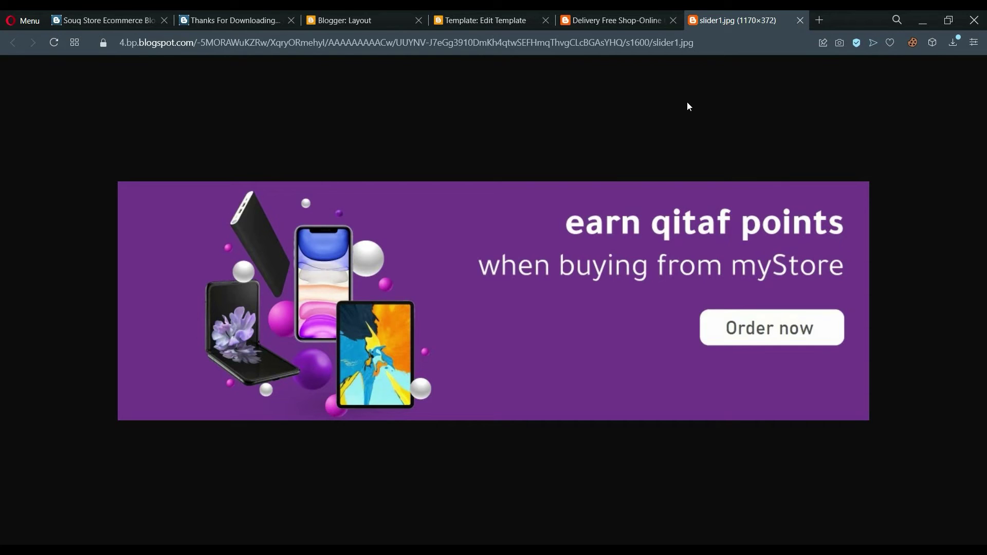
pyautogui.click(369, 15)
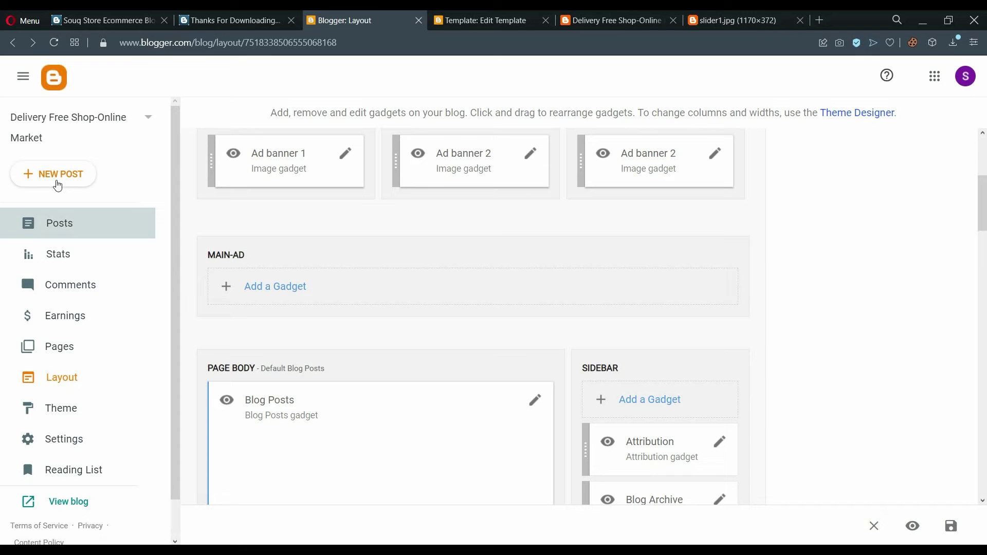
# Step: Start a new post and insert the uploaded SHOP ME banner image into it
pyautogui.click(81, 174)
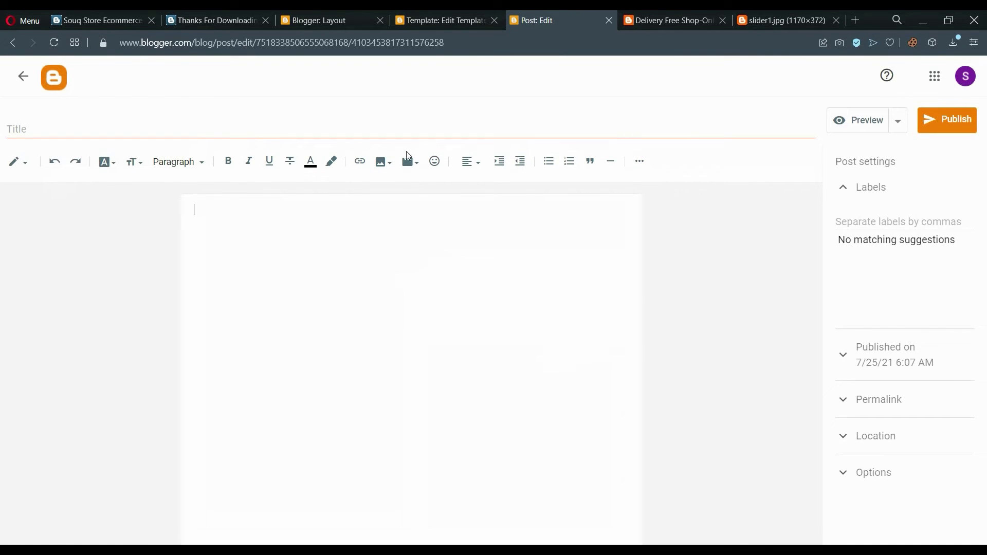
pyautogui.click(384, 163)
pyautogui.click(418, 195)
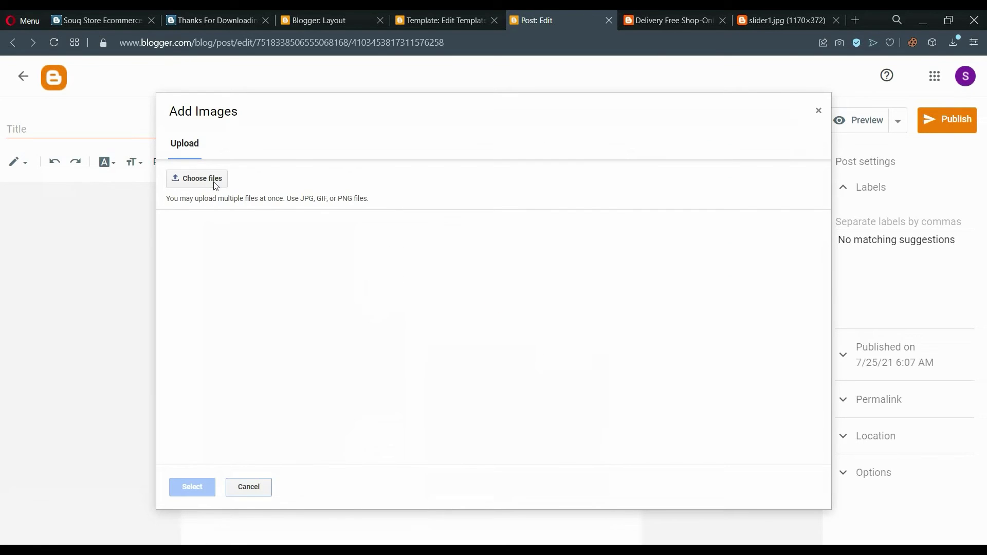
pyautogui.click(215, 183)
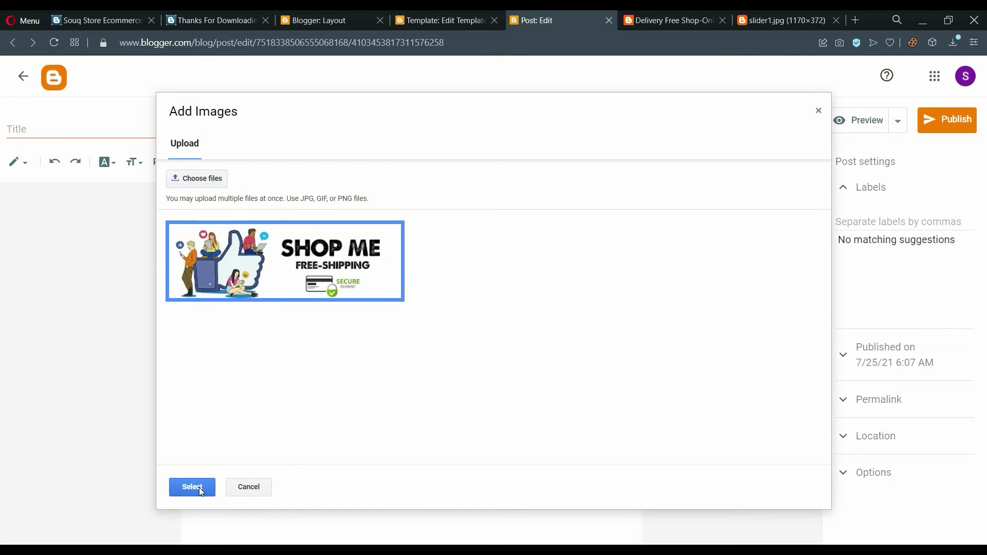
pyautogui.click(192, 487)
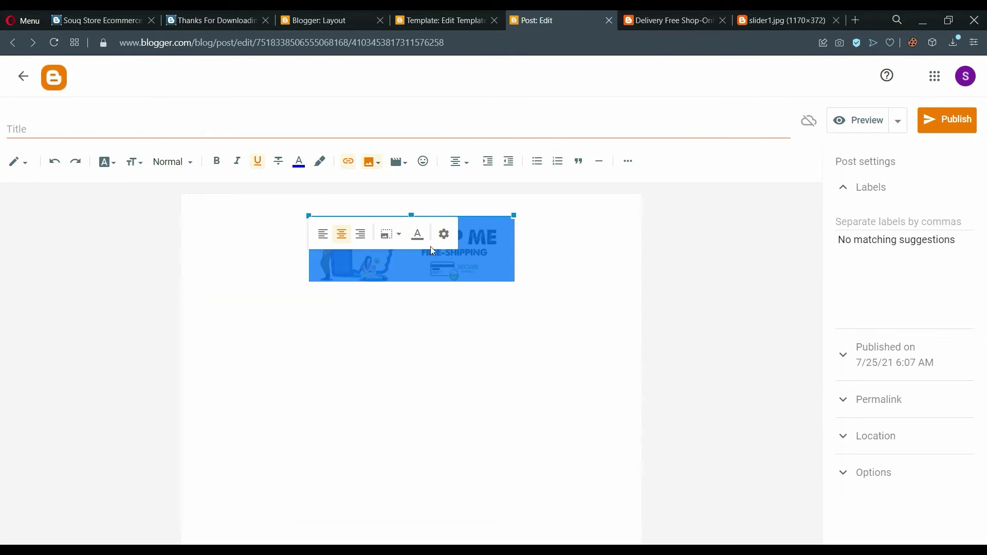
# Step: Set the inserted banner image size to X-Large
pyautogui.click(389, 234)
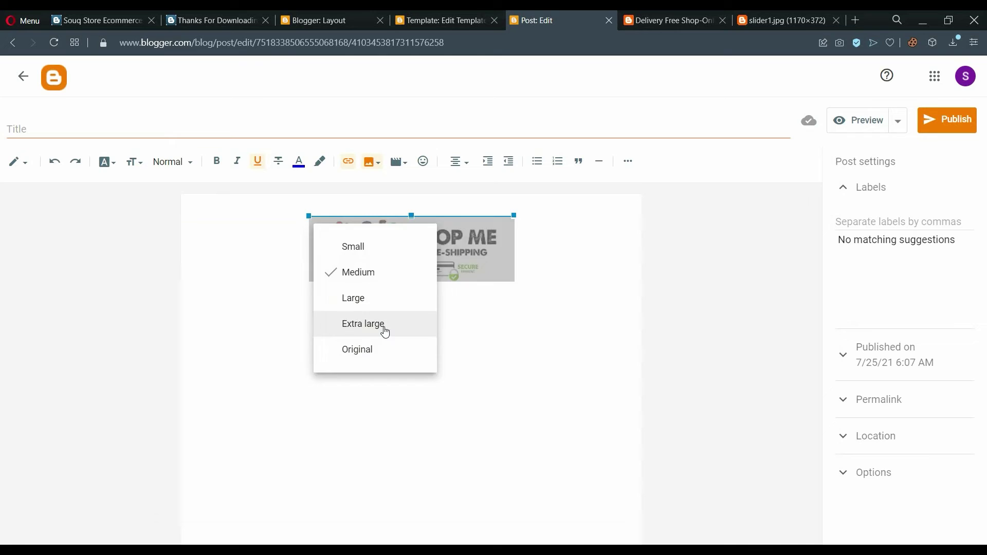
pyautogui.click(384, 332)
pyautogui.click(522, 403)
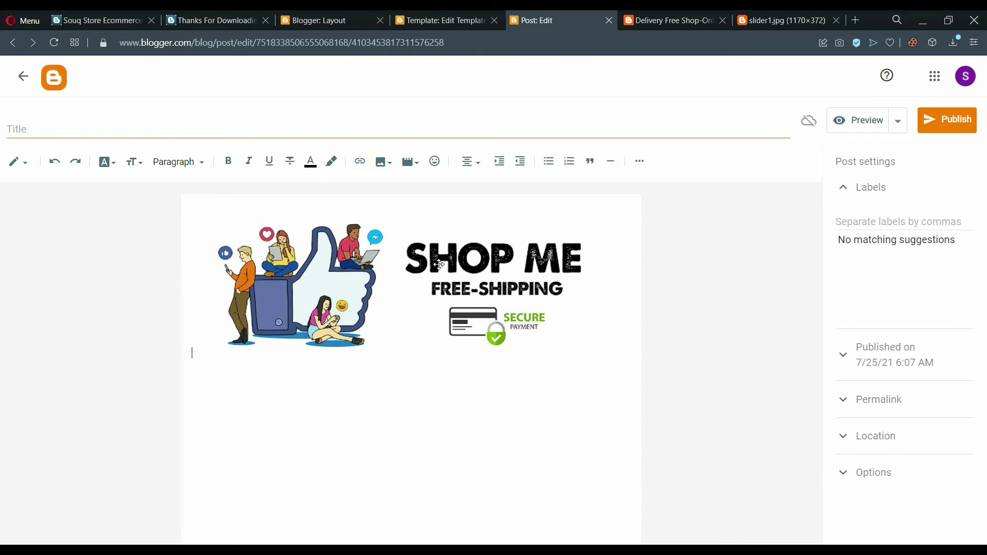
# Step: Copy the slider1.jpg address from its tab and go to the theme code editor
pyautogui.click(779, 19)
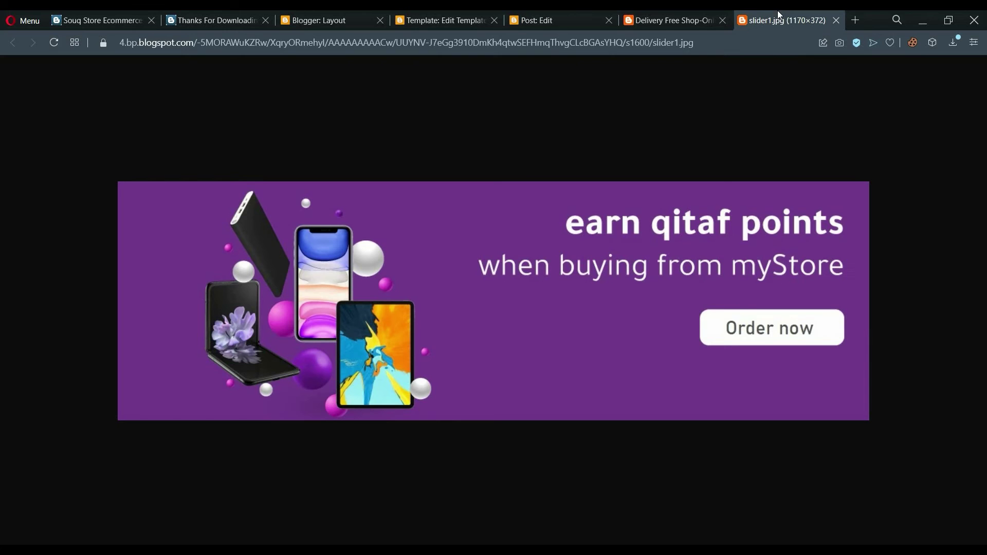
pyautogui.click(745, 44)
pyautogui.rightClick(630, 44)
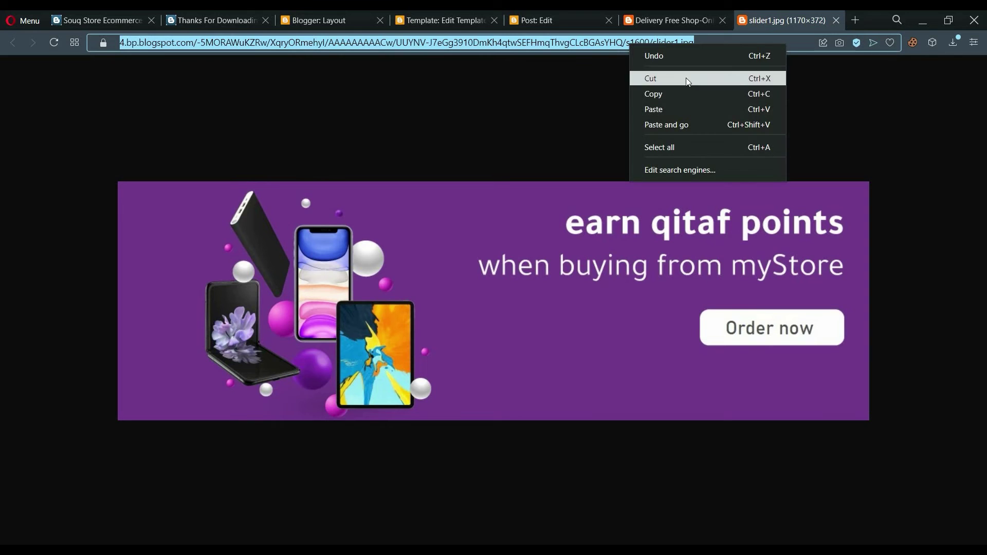
pyautogui.click(677, 94)
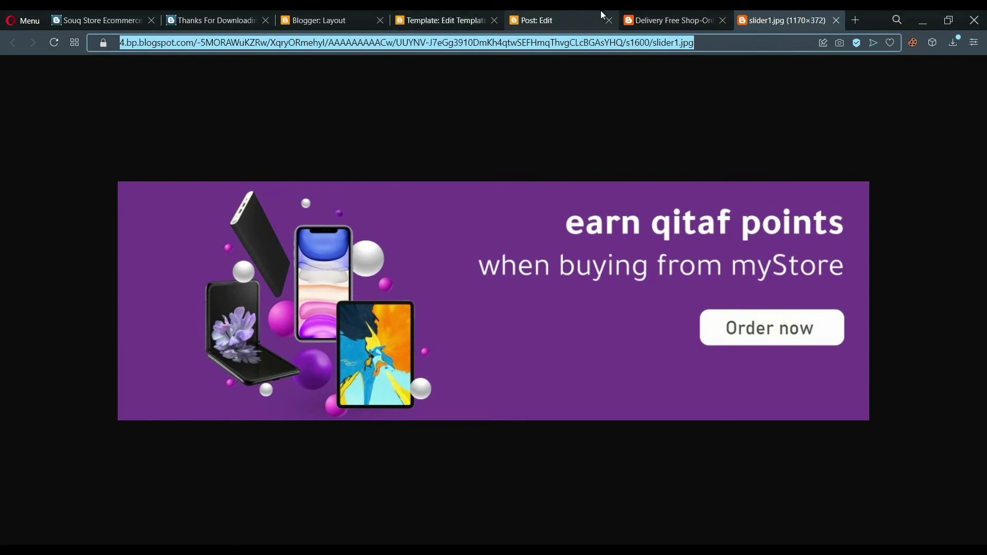
pyautogui.click(567, 10)
pyautogui.click(456, 10)
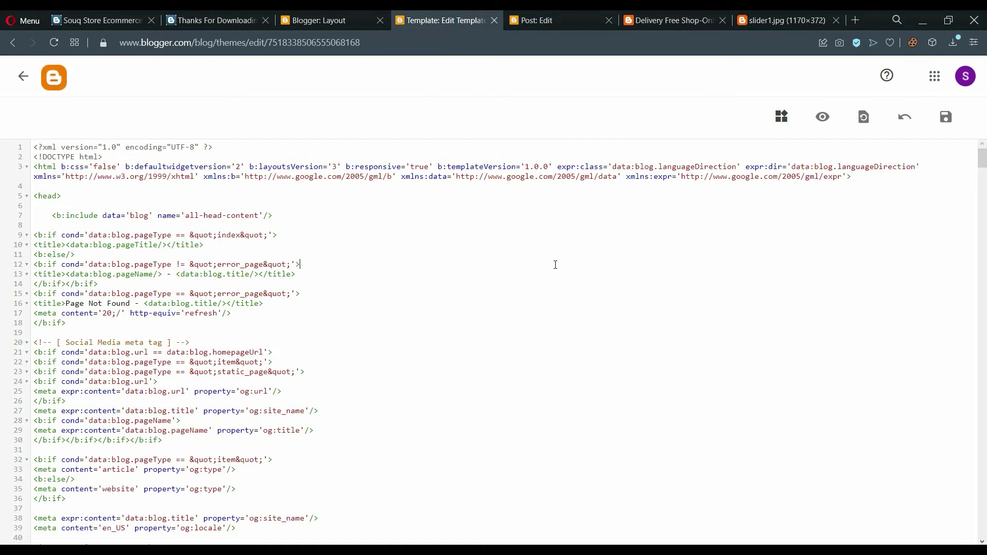
# Step: Search the theme code for the slider1.jpg address to find the first slider line, then return to the draft post
pyautogui.hotkey('ctrl', 'f')
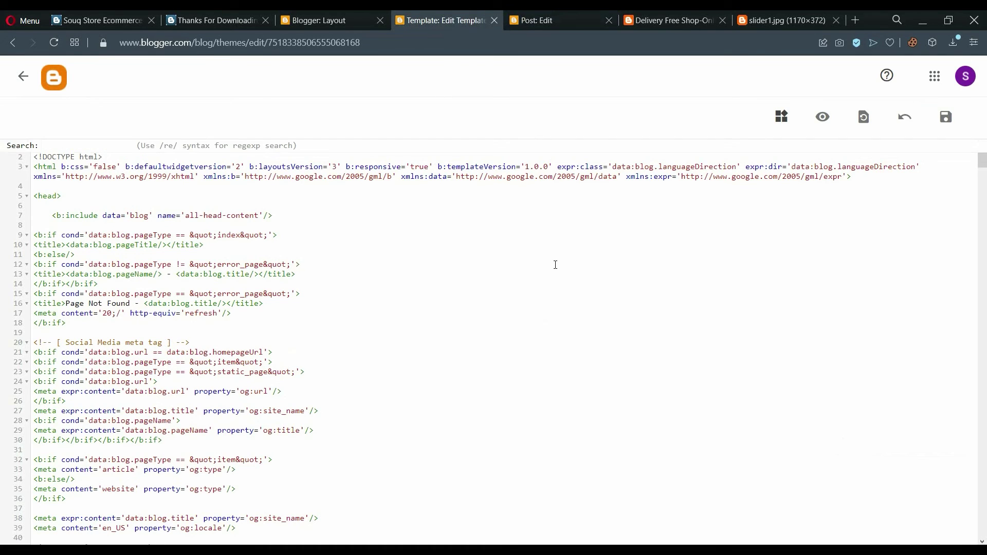
pyautogui.rightClick(80, 145)
pyautogui.click(126, 247)
pyautogui.press('Return')
pyautogui.scroll(-3, 558, 182)
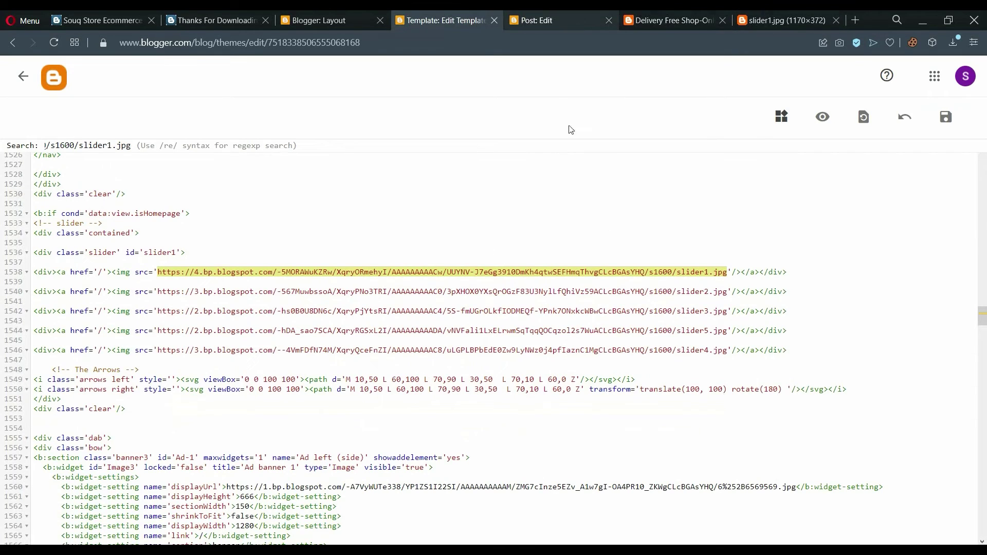
pyautogui.click(586, 10)
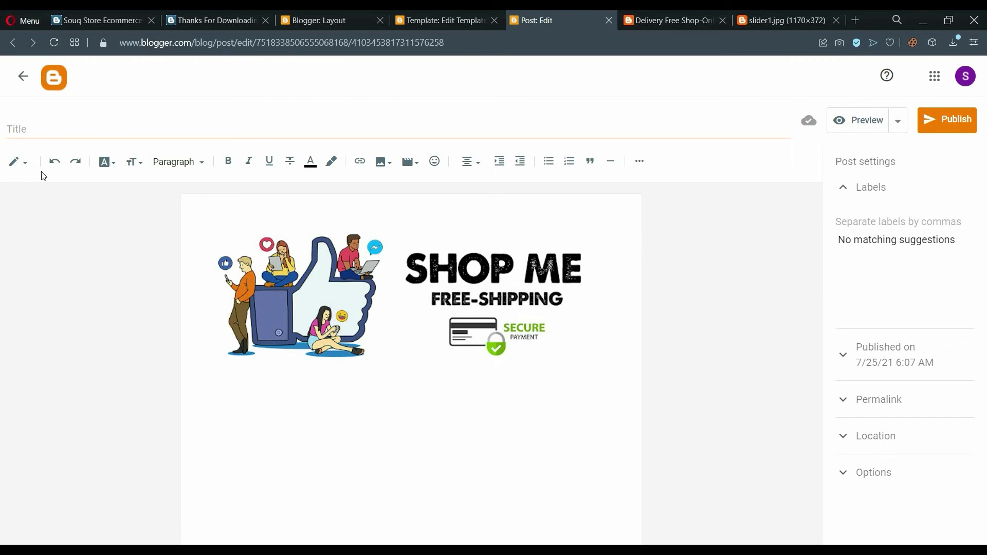
# Step: Switch the post to HTML view, copy the SHOP ME banner's image address and return to the theme code
pyautogui.click(14, 163)
pyautogui.click(51, 141)
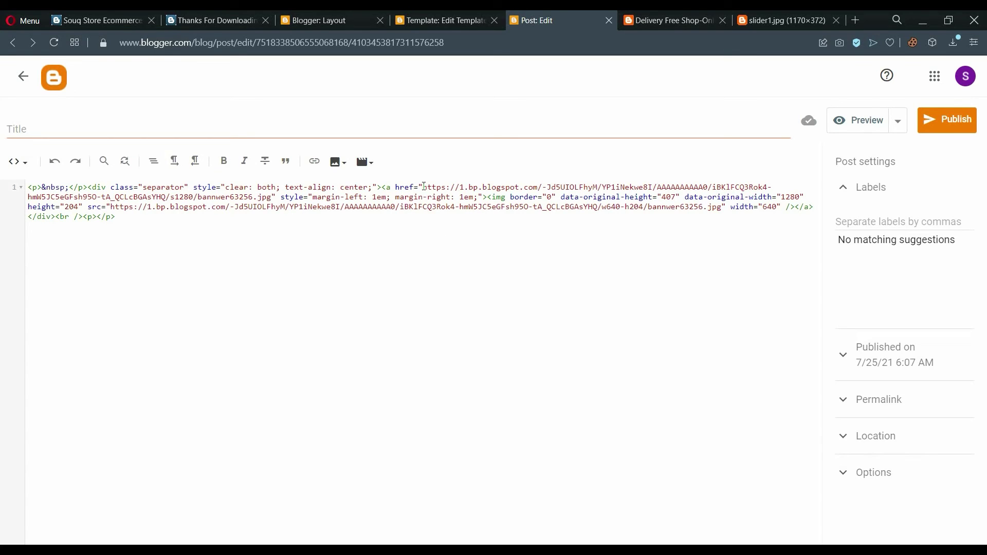
pyautogui.moveTo(423, 187); pyautogui.dragTo(274, 197)
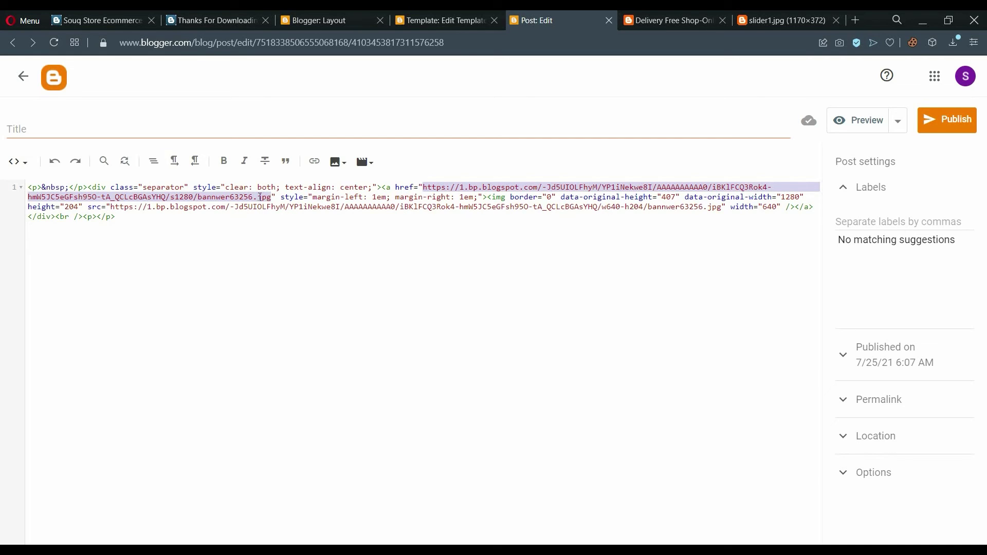
pyautogui.rightClick(259, 197)
pyautogui.click(318, 245)
pyautogui.click(443, 10)
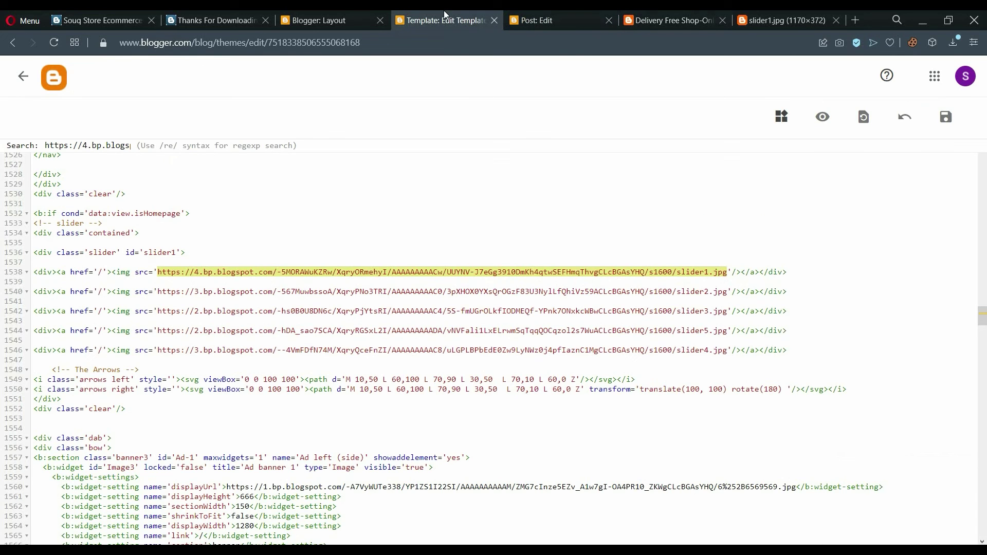
# Step: Replace the slider1.jpg address on line 1538 with the SHOP ME banner URL and save the theme
pyautogui.moveTo(158, 271); pyautogui.dragTo(728, 272)
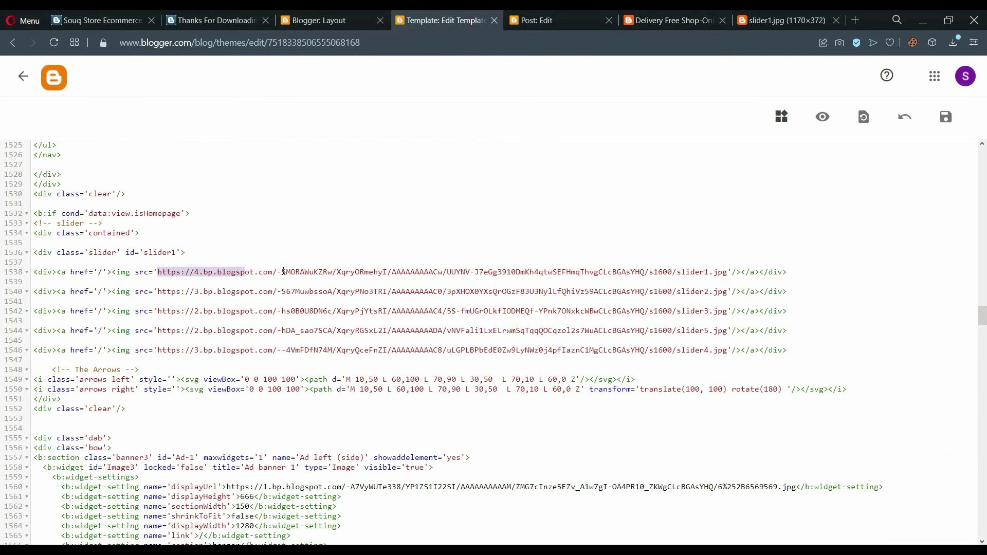
pyautogui.rightClick(683, 273)
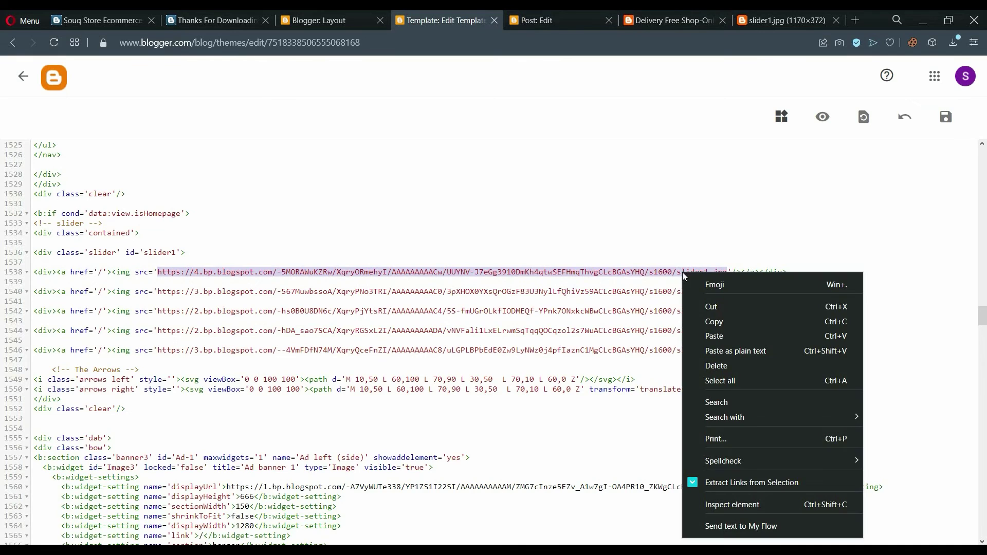
pyautogui.click(715, 337)
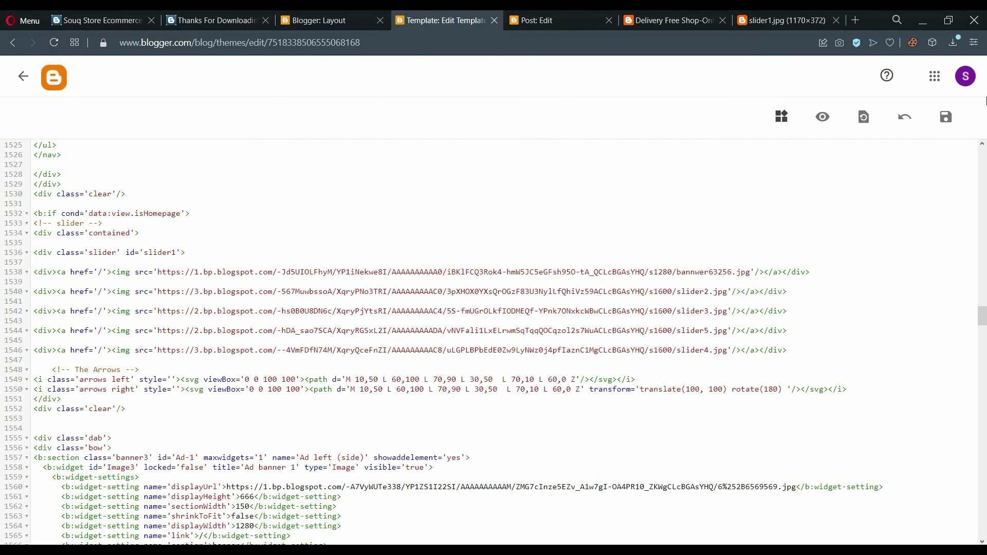
pyautogui.click(945, 117)
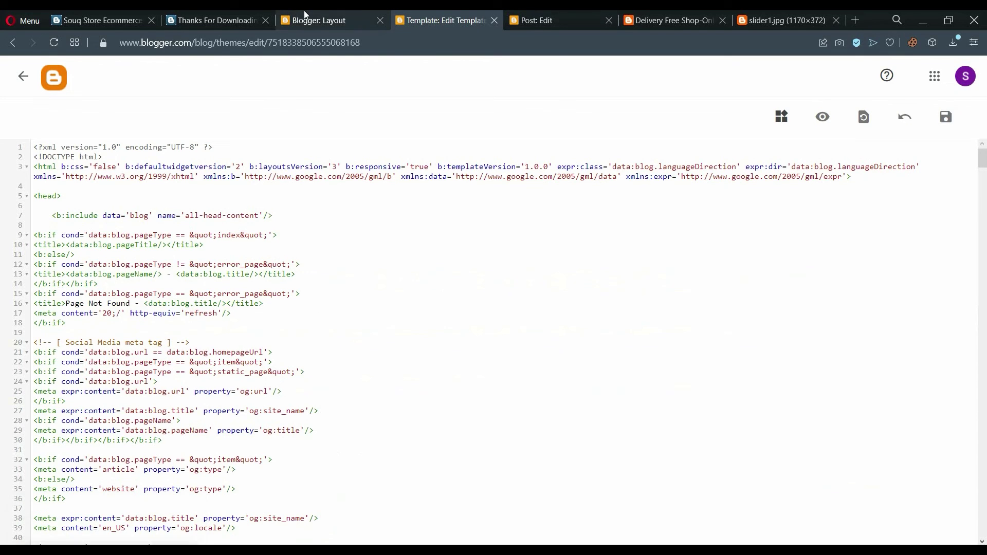
pyautogui.click(256, 12)
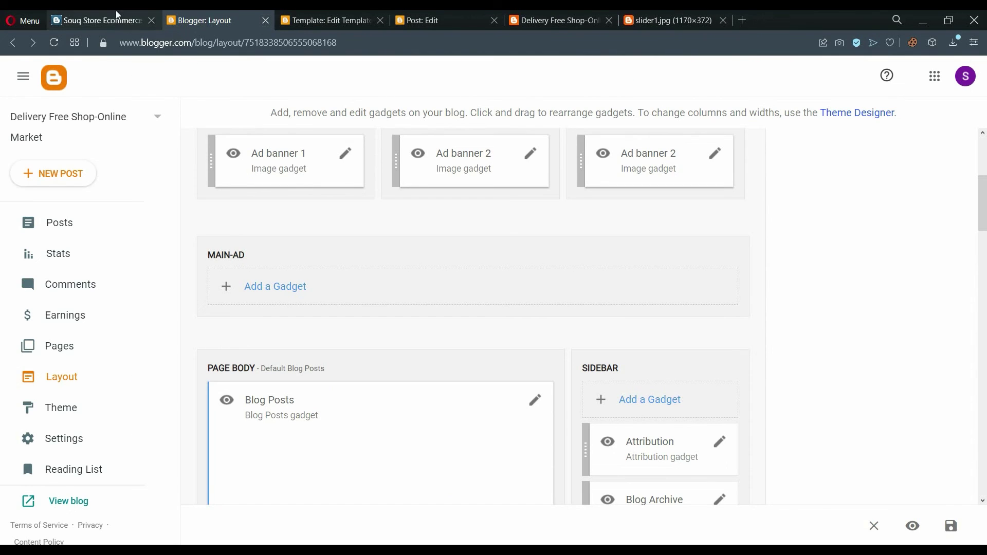
# Step: Close the Souq Store and slider1.jpg pages and reload the live zshopme.blogspot.com shop
pyautogui.click(150, 20)
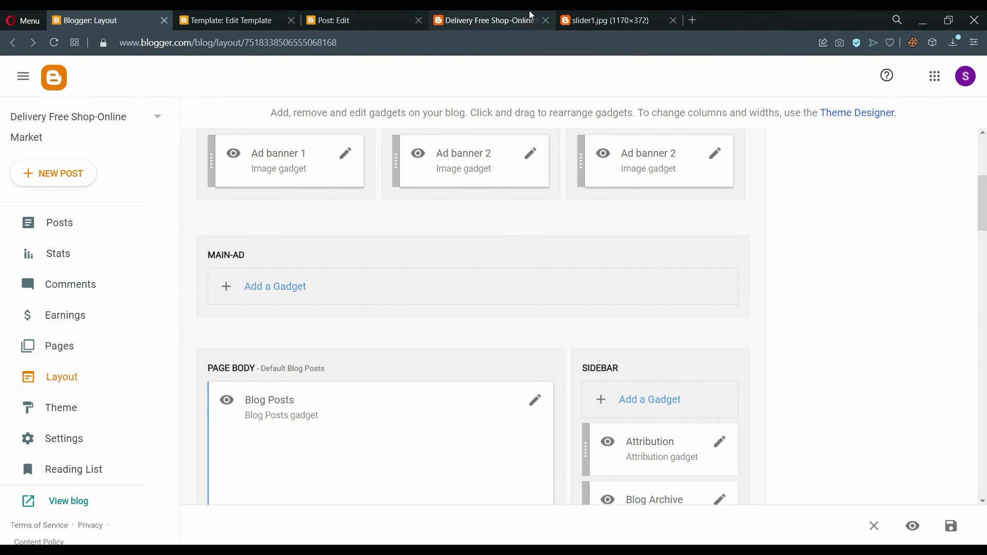
pyautogui.click(672, 20)
pyautogui.click(520, 16)
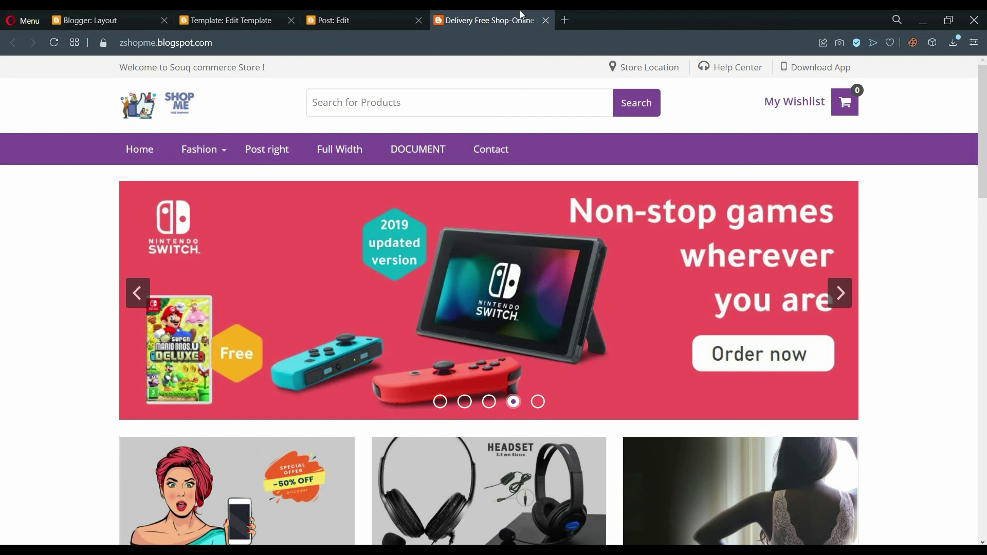
pyautogui.click(52, 40)
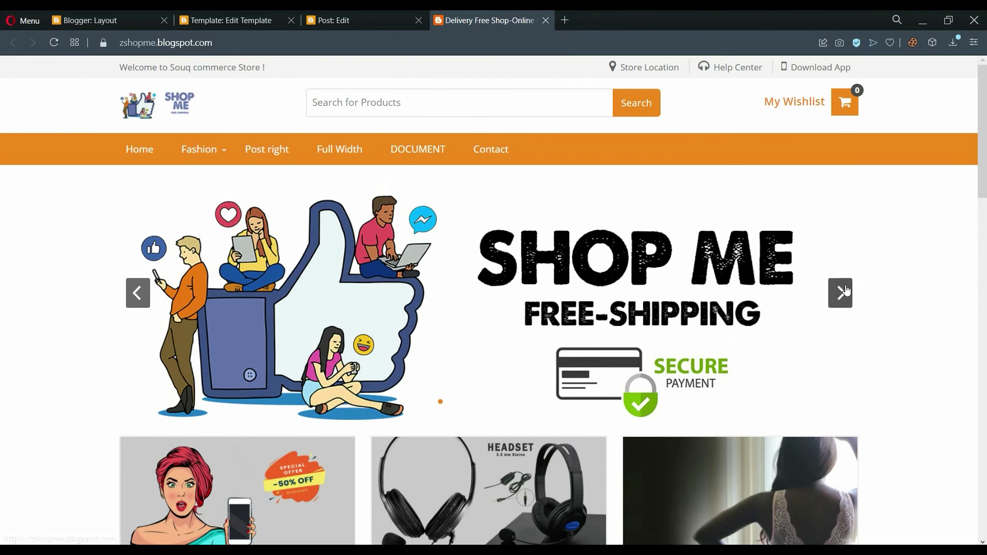
# Step: Cycle through the slider to confirm the SHOP ME free-shipping banner rotates with the other slides
pyautogui.click(846, 290)
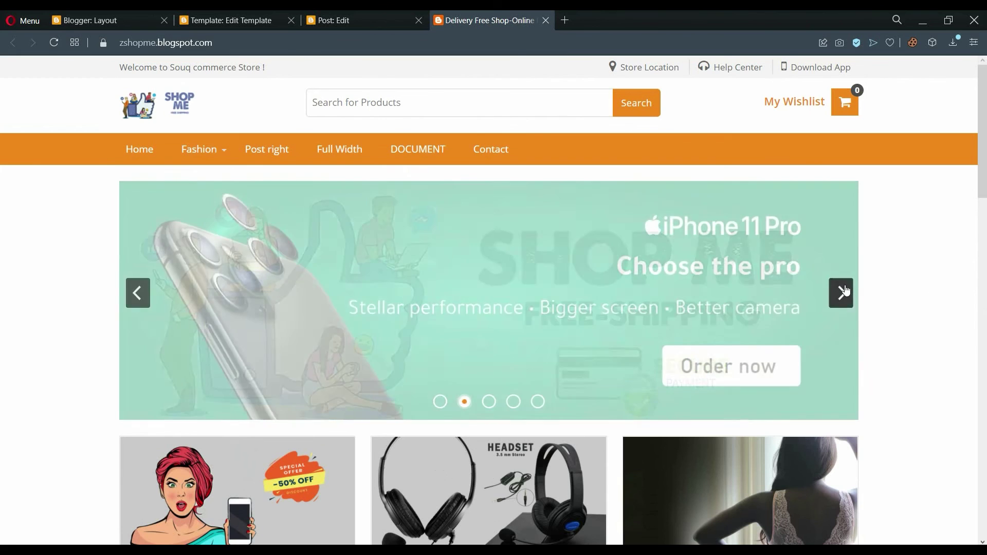
pyautogui.click(134, 295)
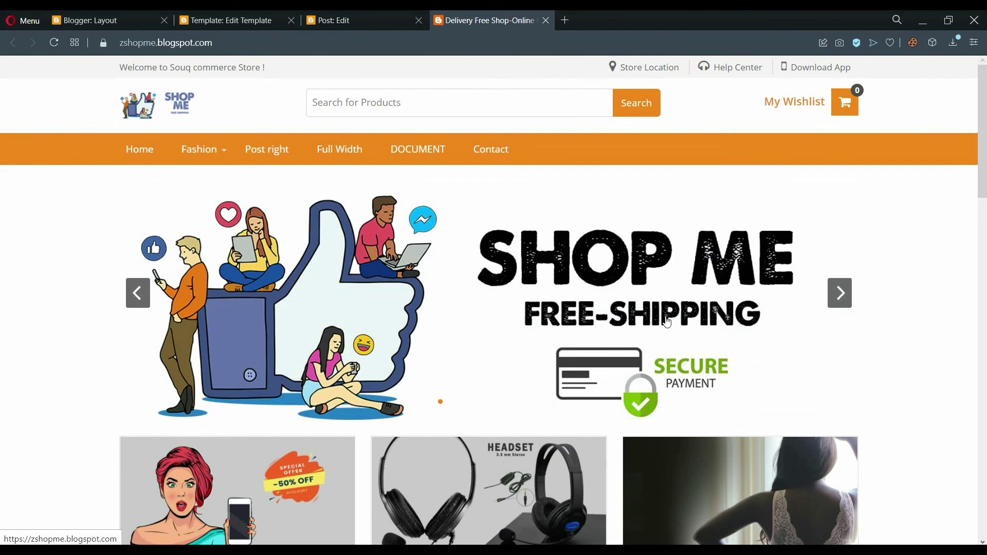
pyautogui.click(848, 295)
pyautogui.click(832, 297)
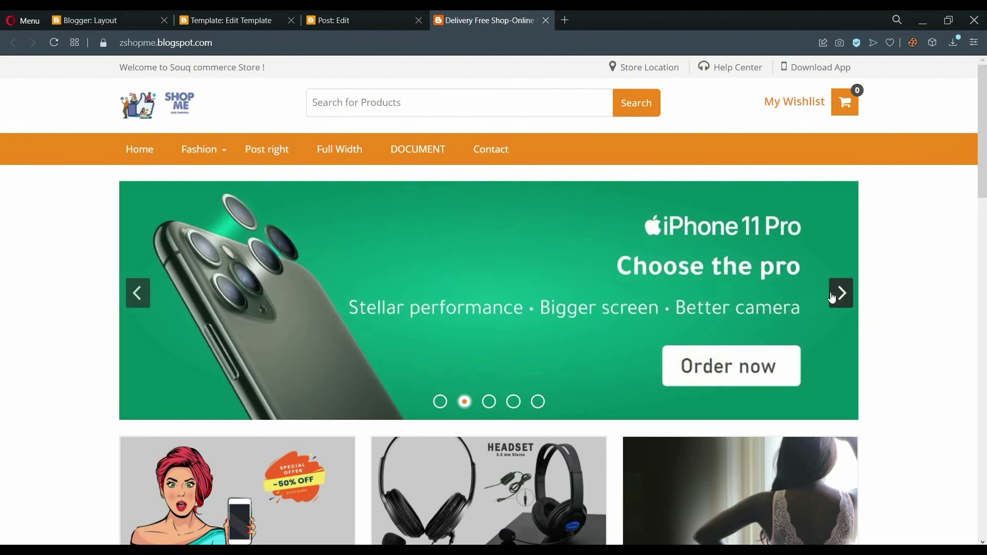
pyautogui.click(831, 297)
pyautogui.click(833, 297)
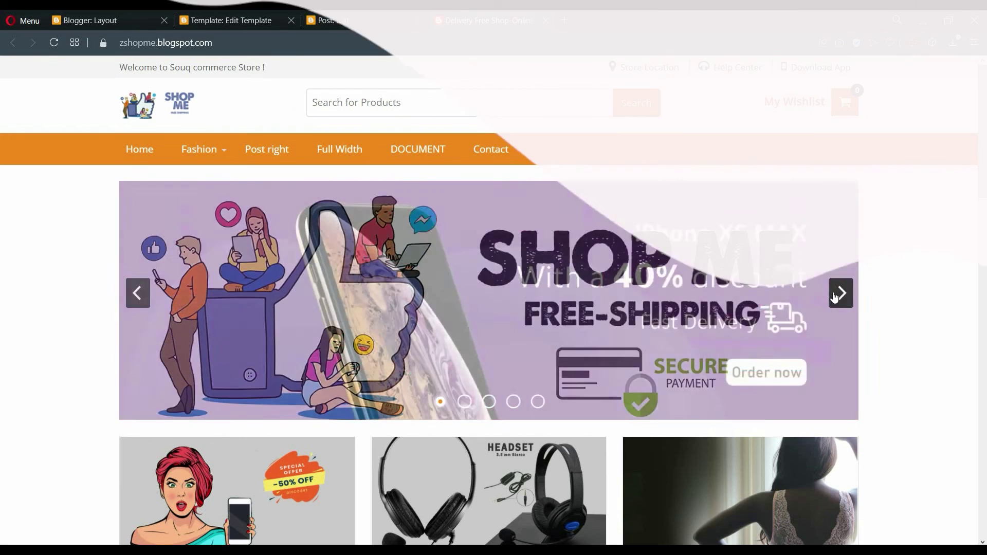